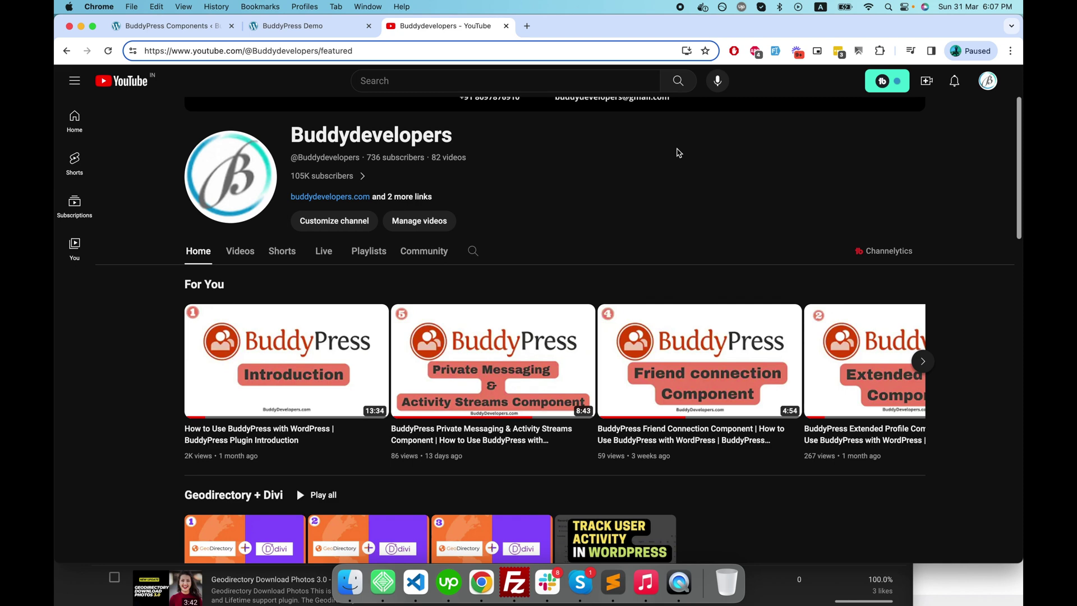
# In the BuddyPress Components tab, enable User Groups and Site Tracking and save, making all 10 components active.
pyautogui.click(168, 26)
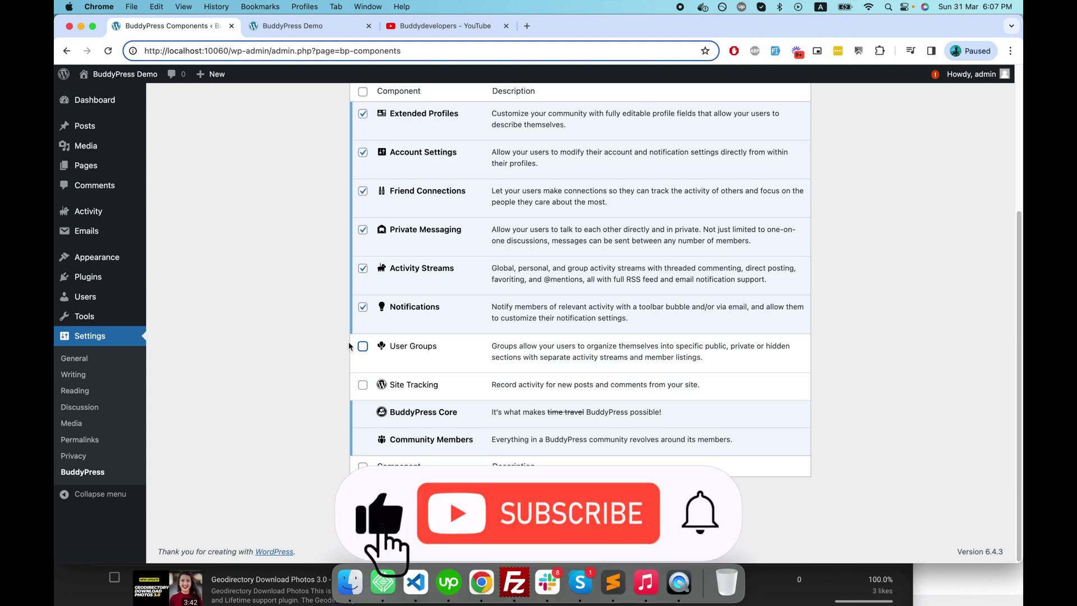
pyautogui.click(364, 347)
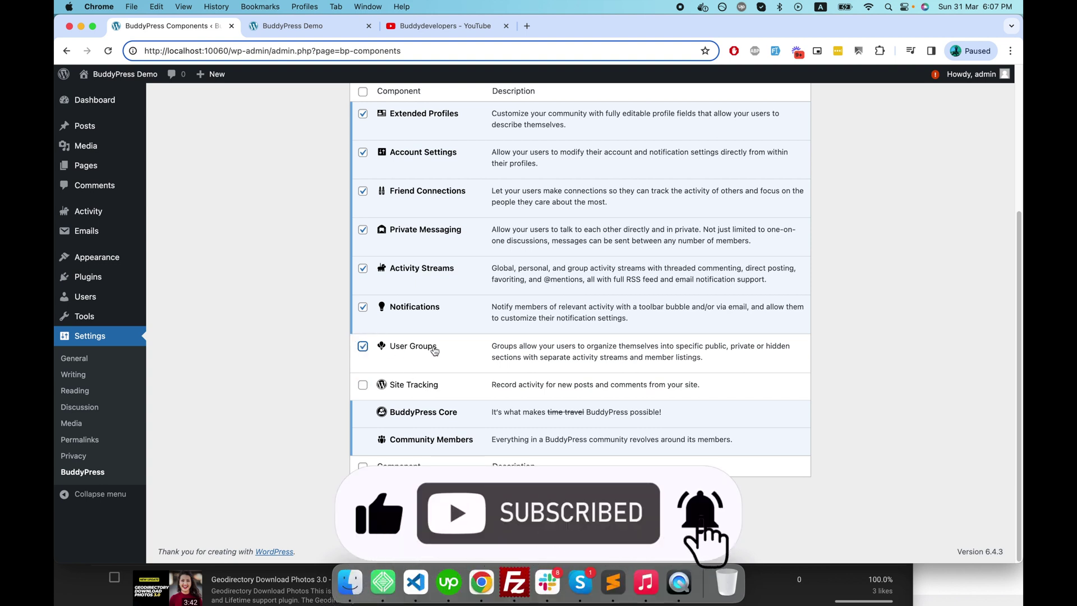
pyautogui.moveTo(492, 346); pyautogui.dragTo(711, 361)
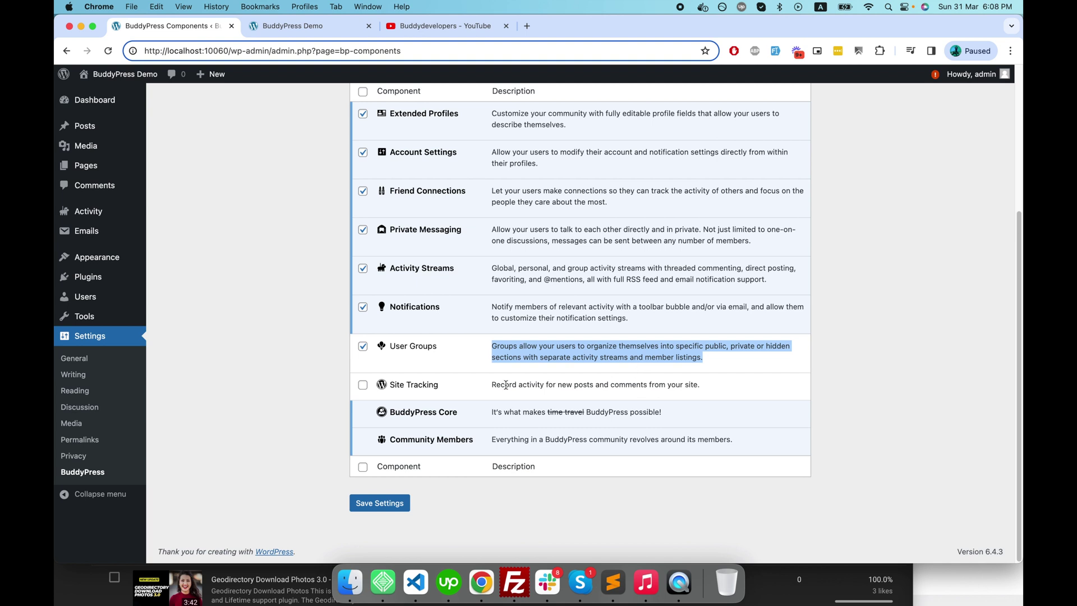
pyautogui.doubleClick(362, 346)
pyautogui.click(429, 390)
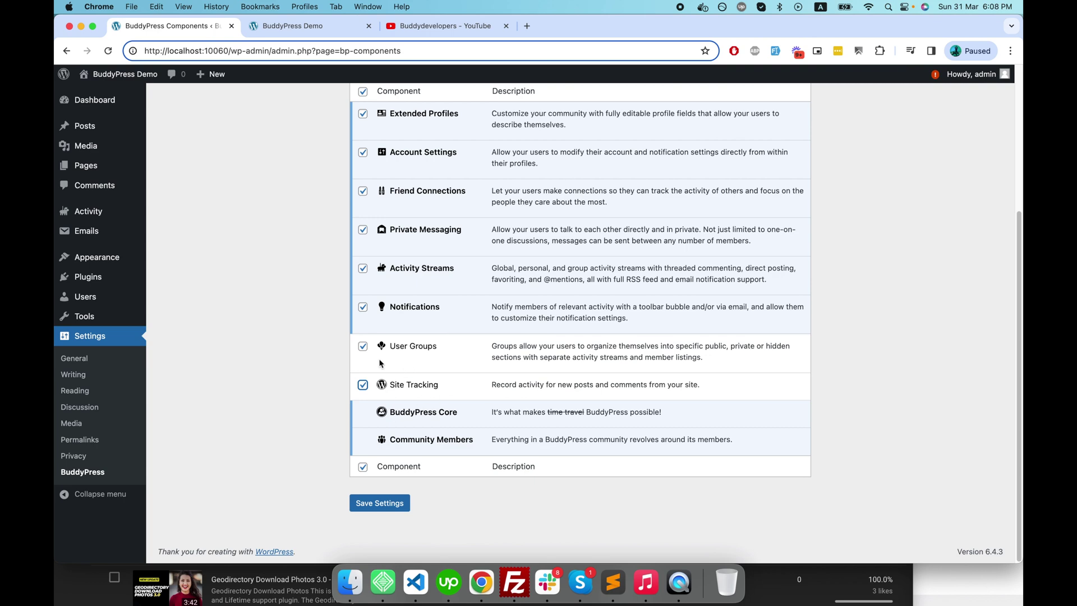
pyautogui.click(389, 509)
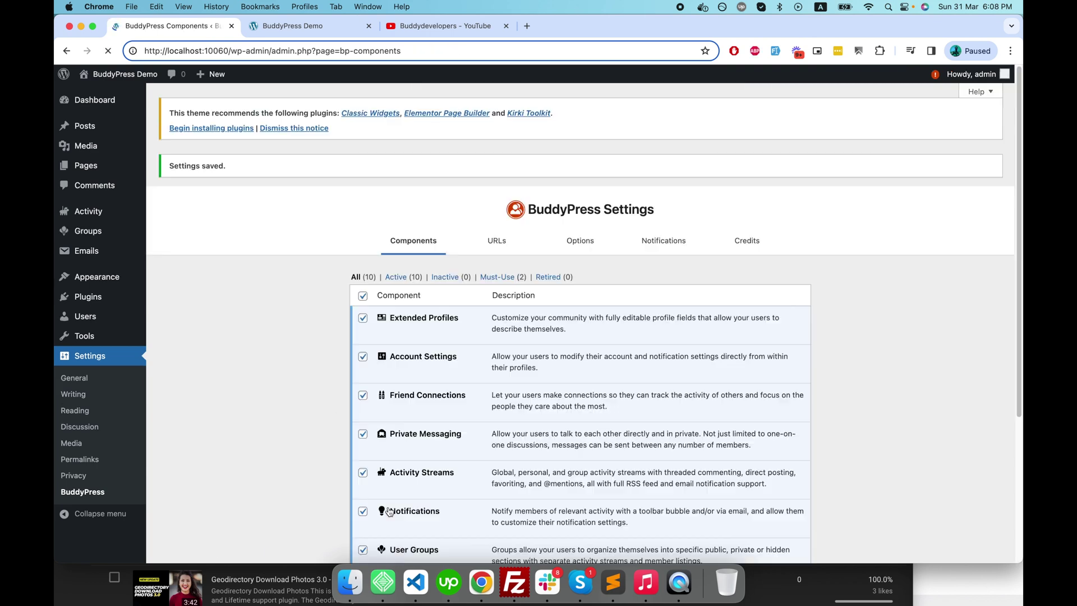
pyautogui.click(286, 28)
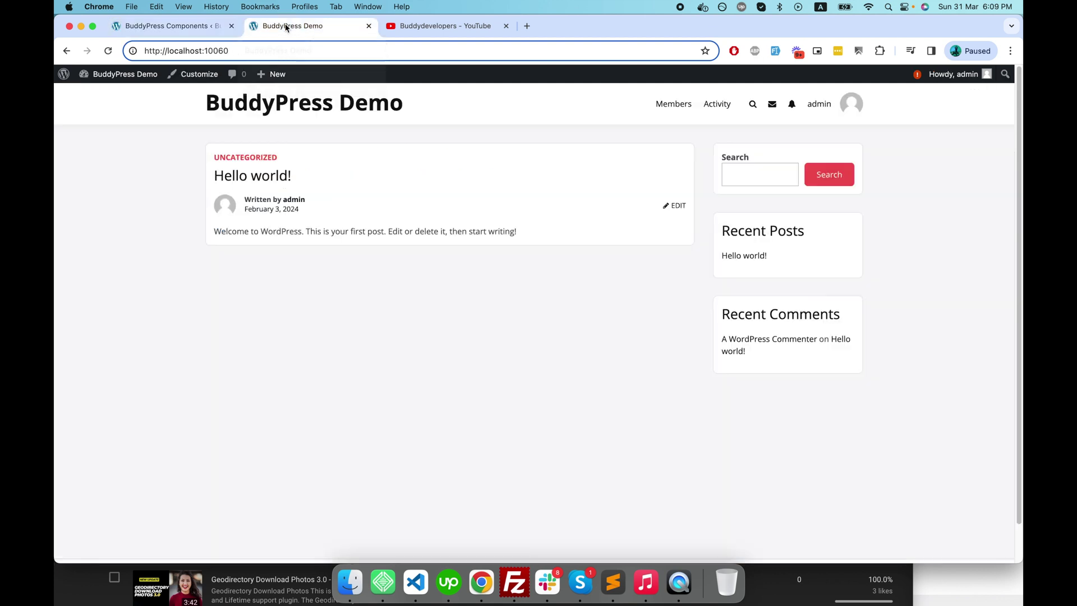
pyautogui.click(841, 106)
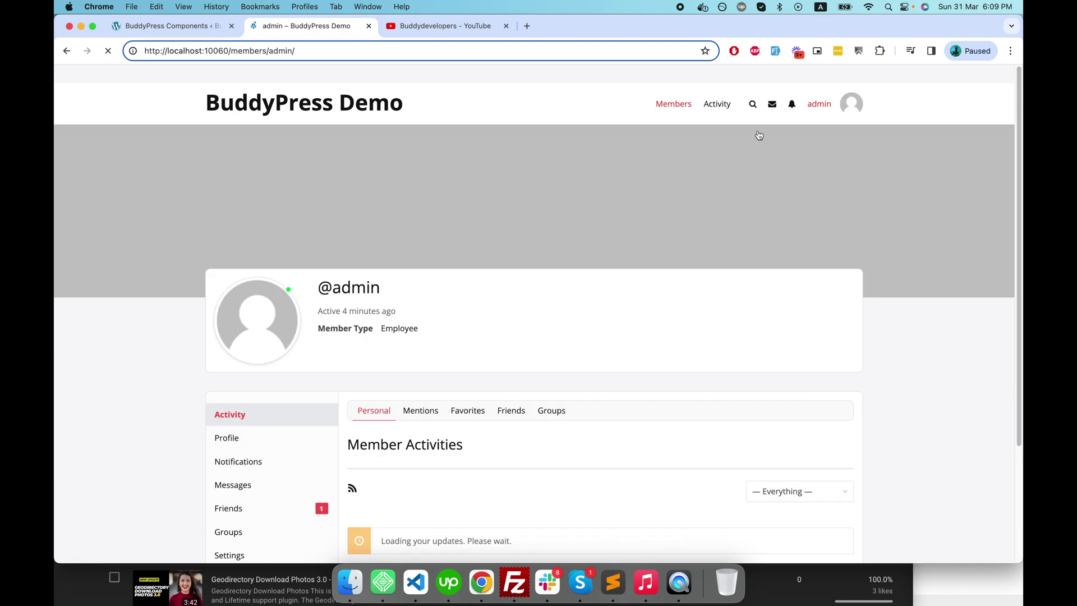
pyautogui.scroll(-5, 539, 368)
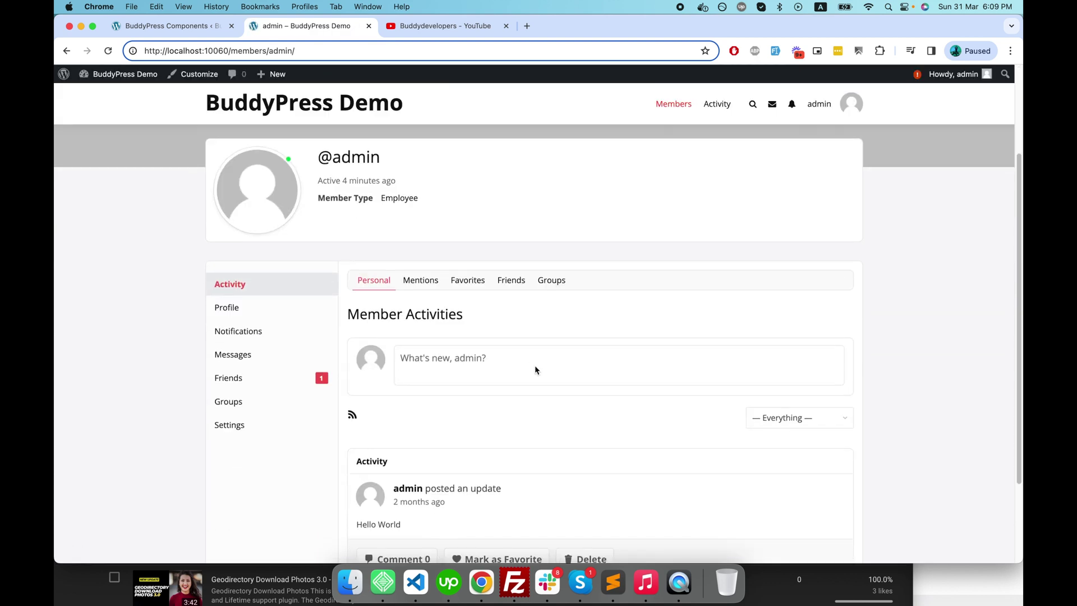
pyautogui.click(257, 357)
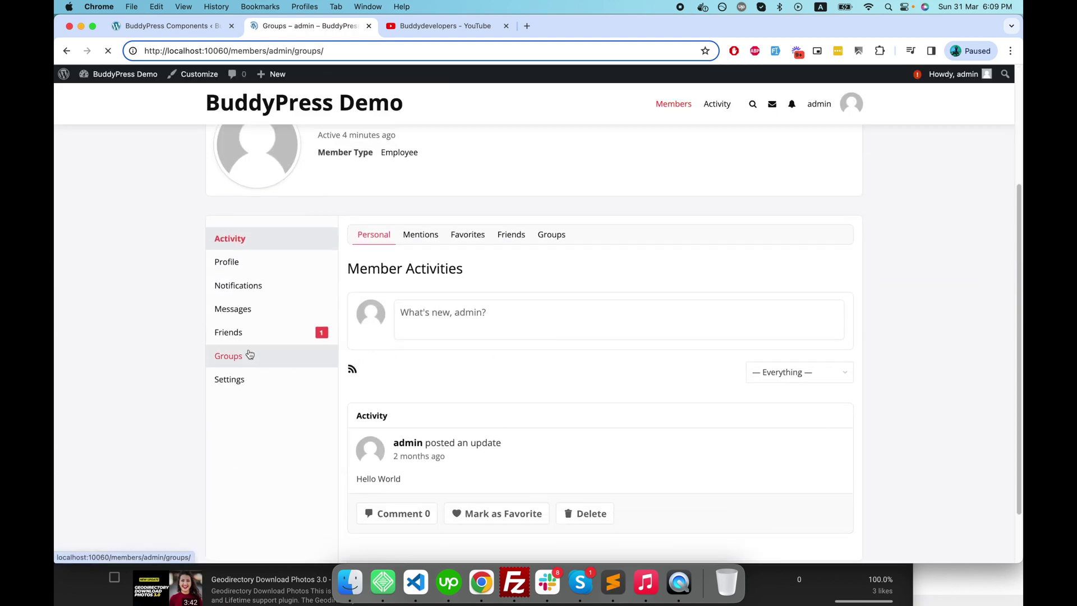
pyautogui.scroll(-3, 295, 499)
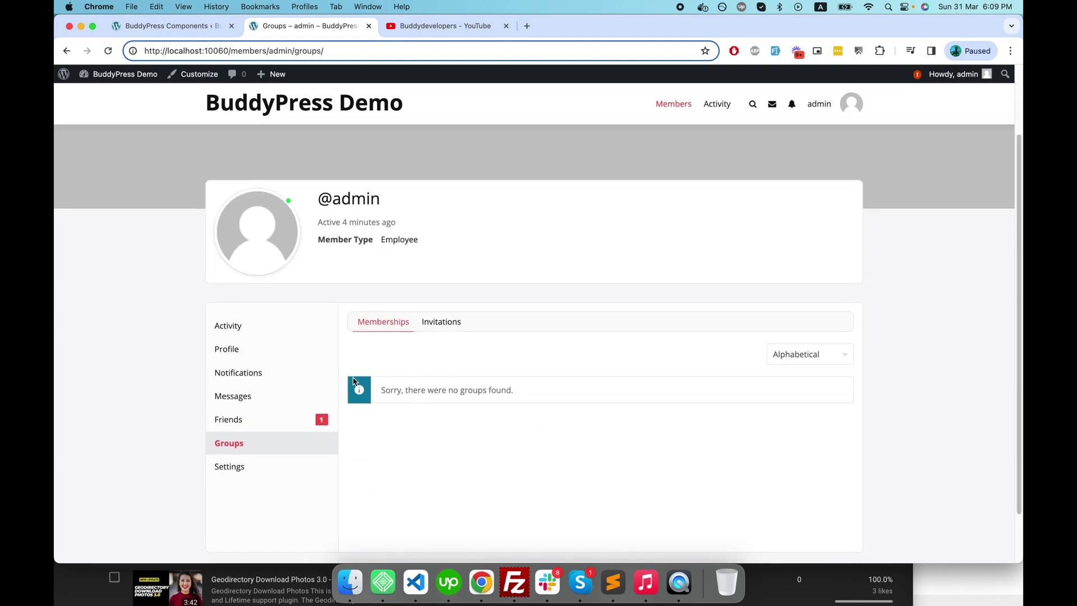
pyautogui.click(452, 321)
pyautogui.scroll(-3, 479, 449)
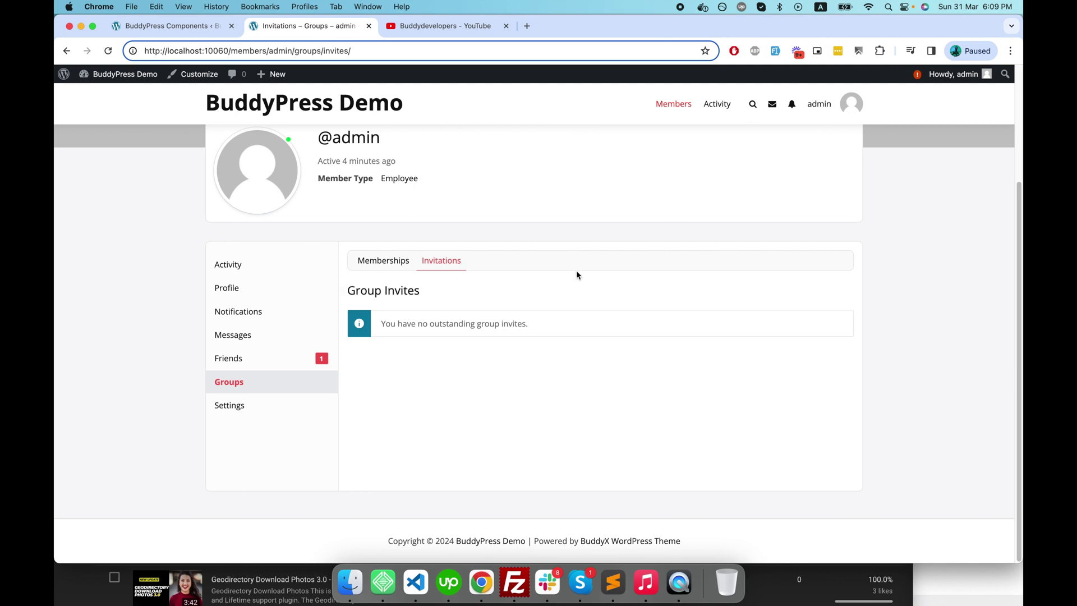
pyautogui.click(171, 26)
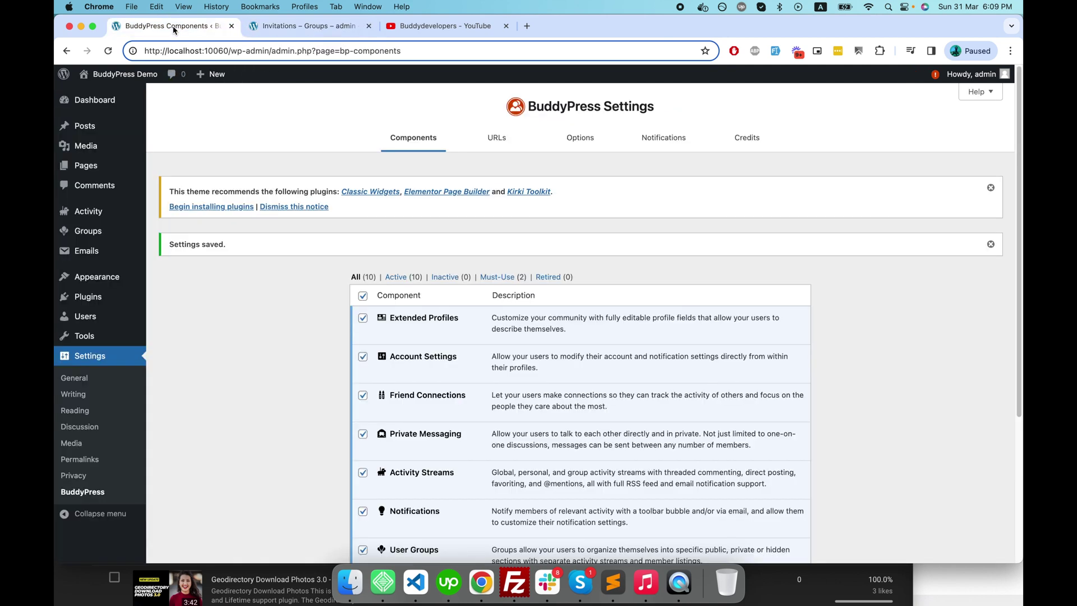
# Add the Groups page from BuddyPress Directories to the Primary menu.
pyautogui.moveTo(106, 276)
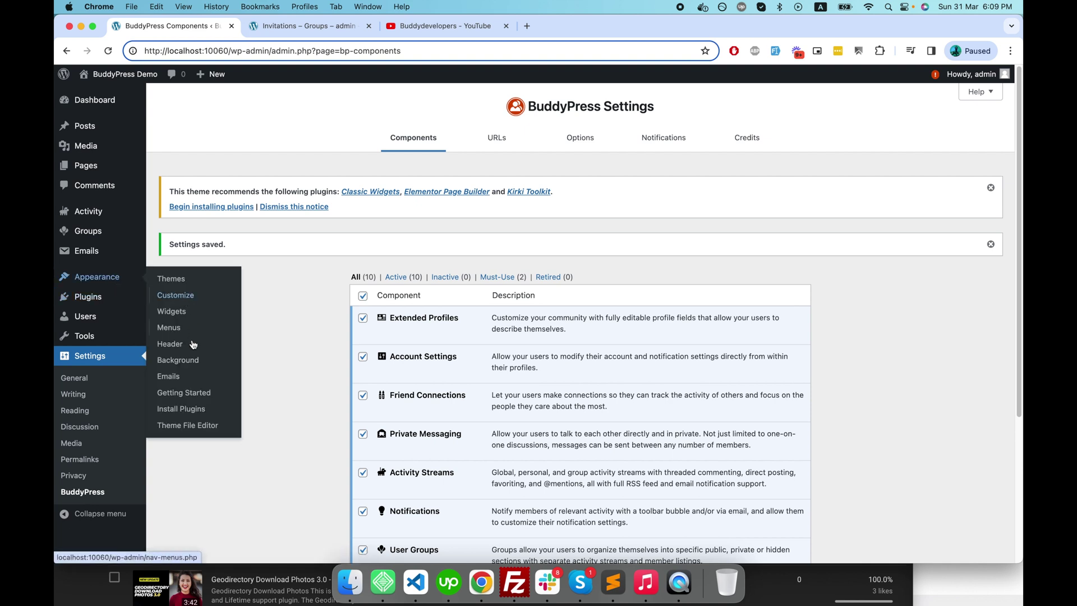
pyautogui.click(169, 327)
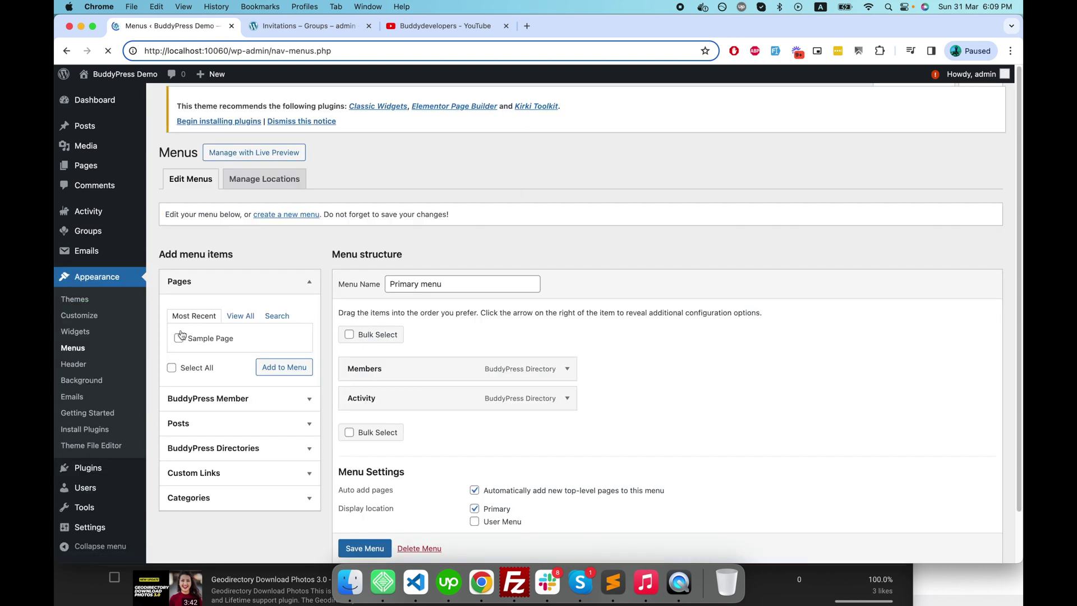
pyautogui.scroll(-2, 488, 439)
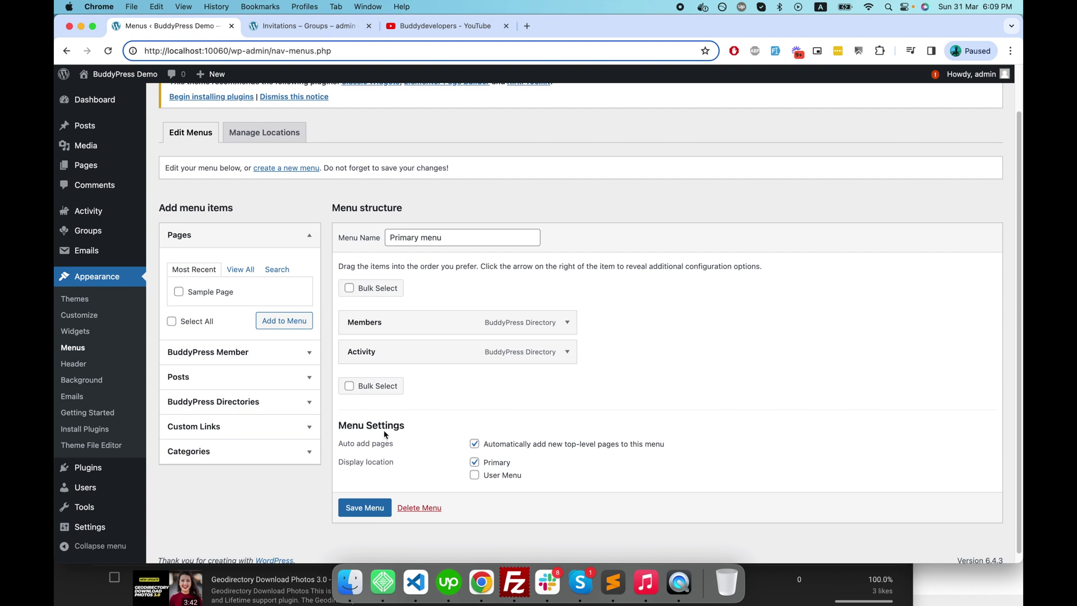
pyautogui.click(271, 401)
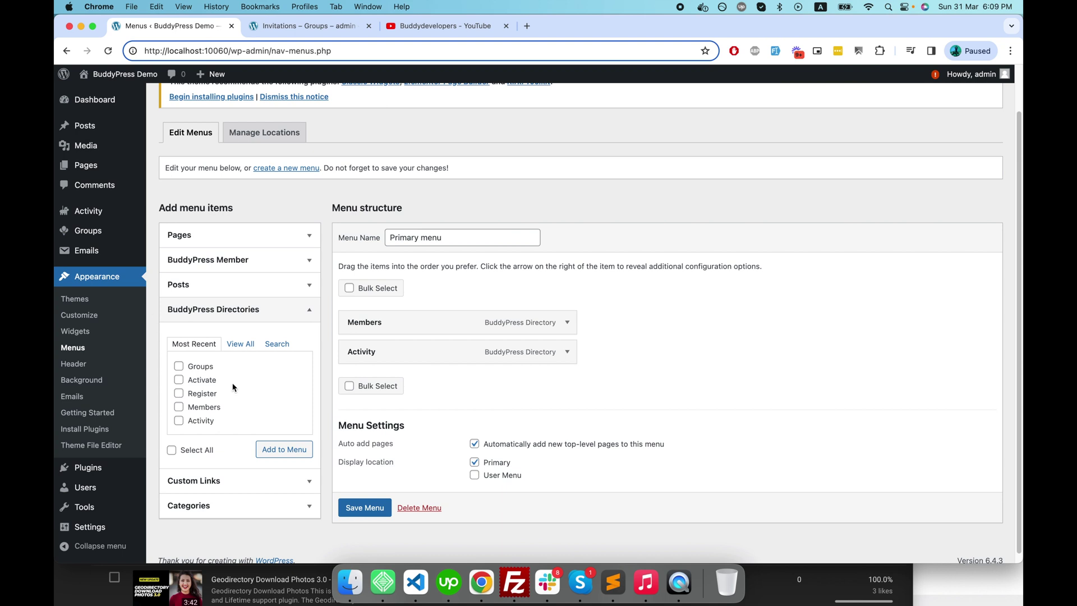
pyautogui.scroll(-1, 237, 443)
pyautogui.click(191, 359)
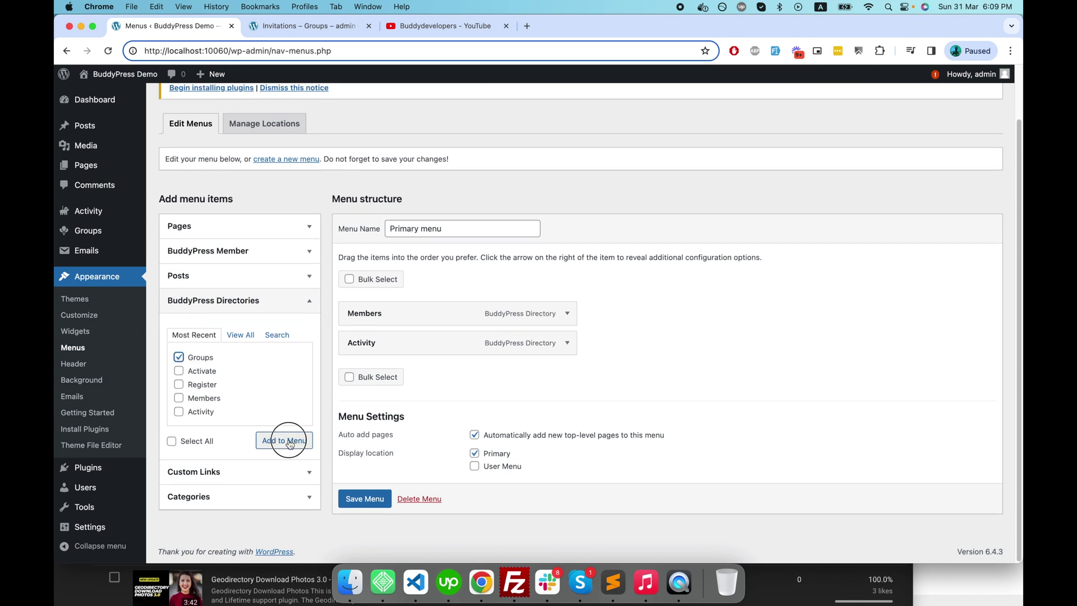
pyautogui.click(284, 440)
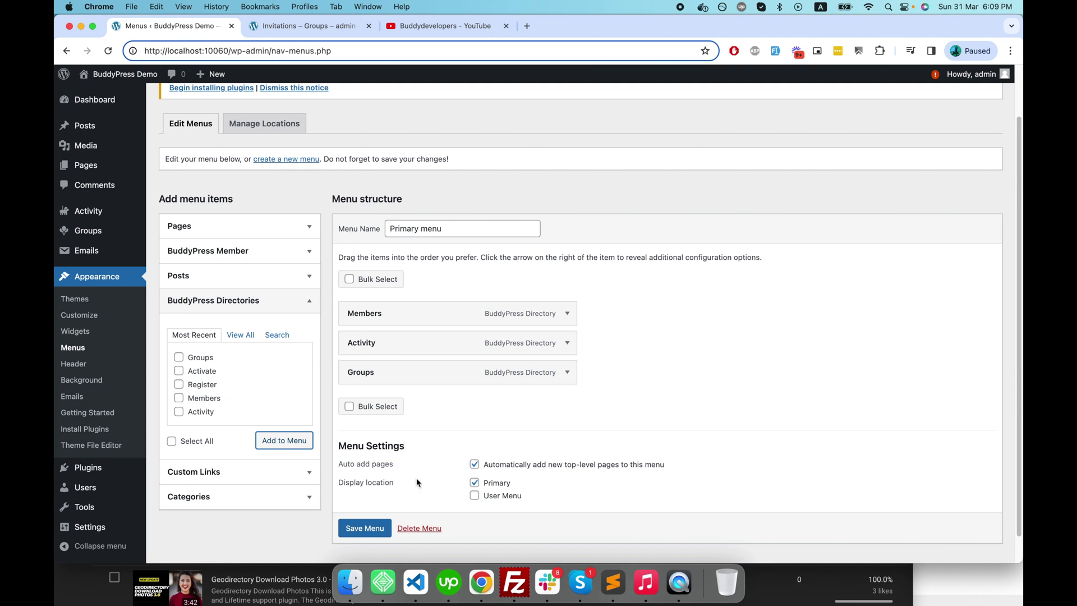
# Save the Primary menu and reload the site so Groups shows in the header navigation.
pyautogui.scroll(-1, 367, 527)
pyautogui.click(367, 517)
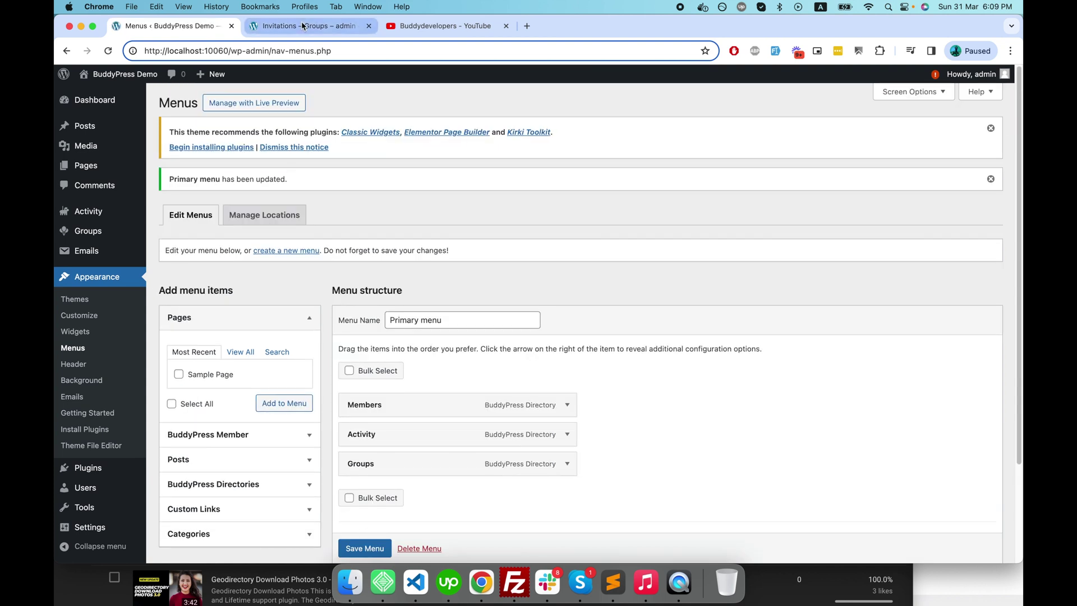
pyautogui.click(305, 26)
pyautogui.click(109, 50)
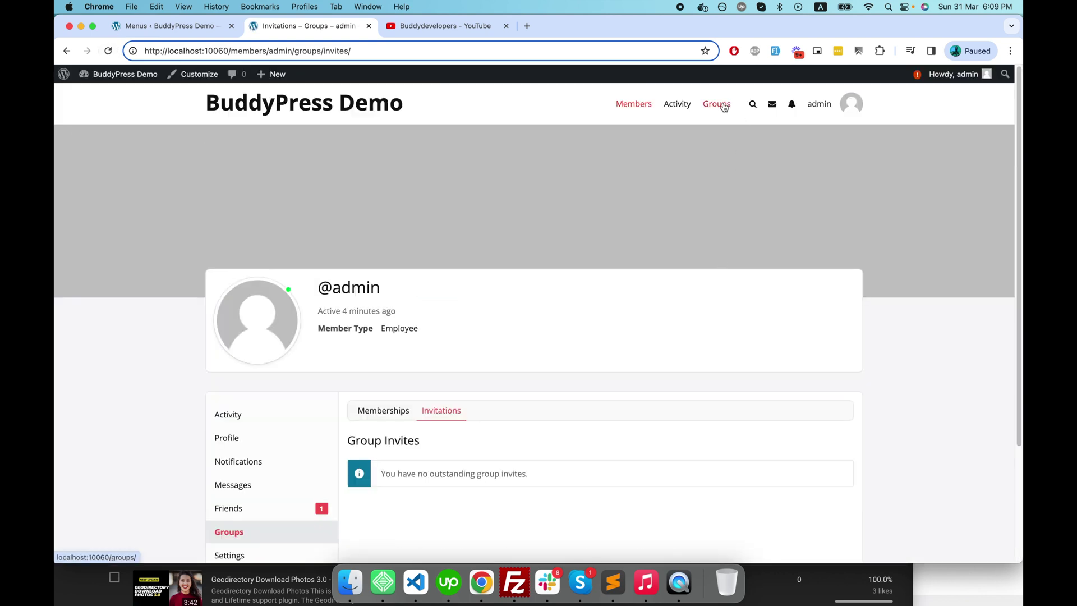
# Open the empty Groups directory from the site menu and start creating a new group.
pyautogui.click(722, 105)
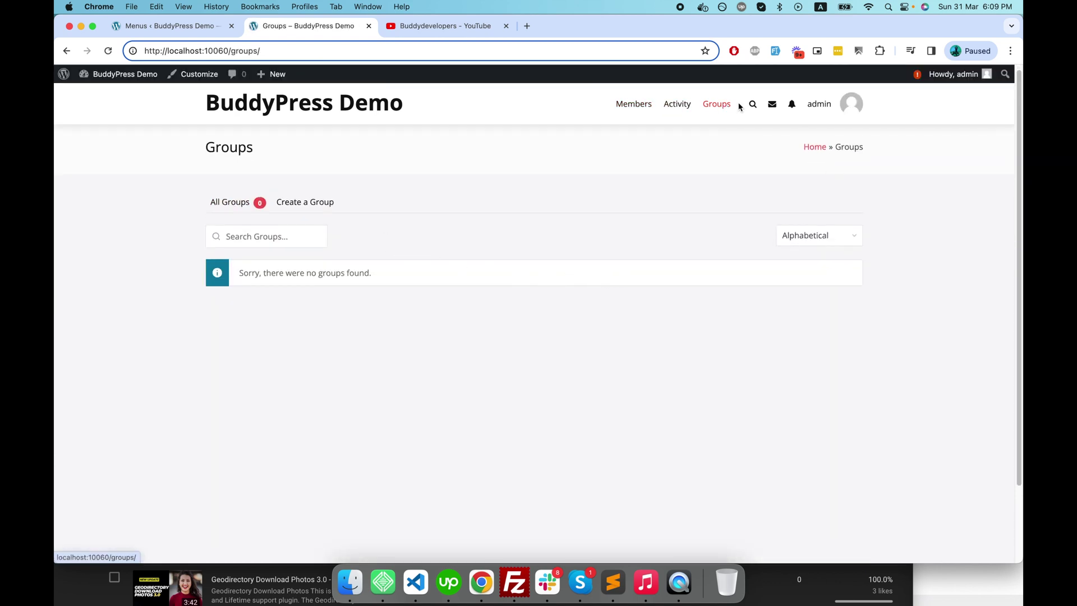
pyautogui.click(291, 210)
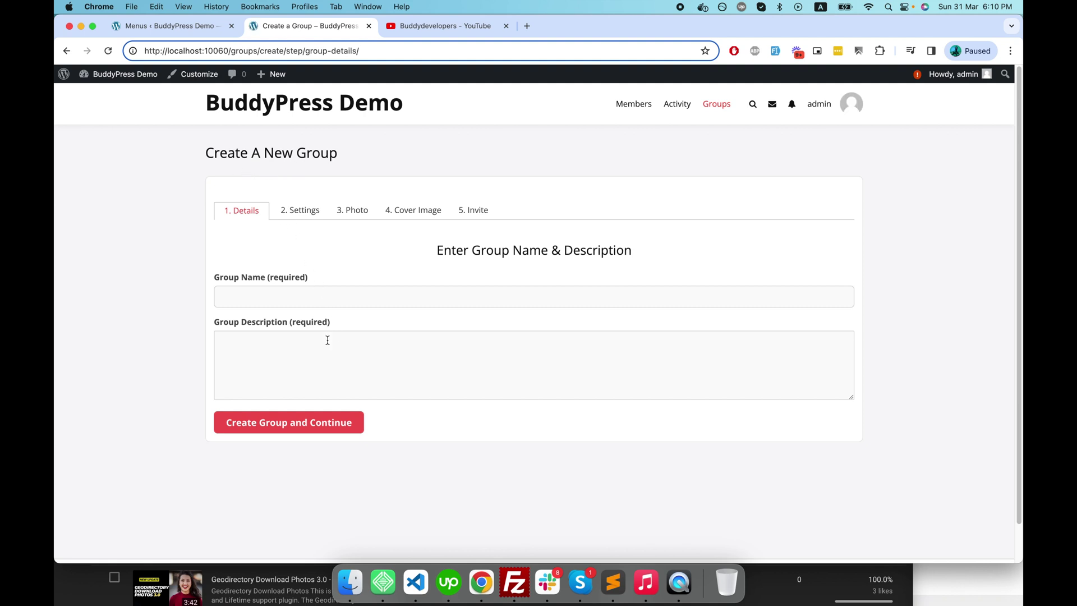
# Create the group 'Uttrakhand rockstars' described as 'This group is for all Uttrakhand rockstars.'.
pyautogui.click(310, 292)
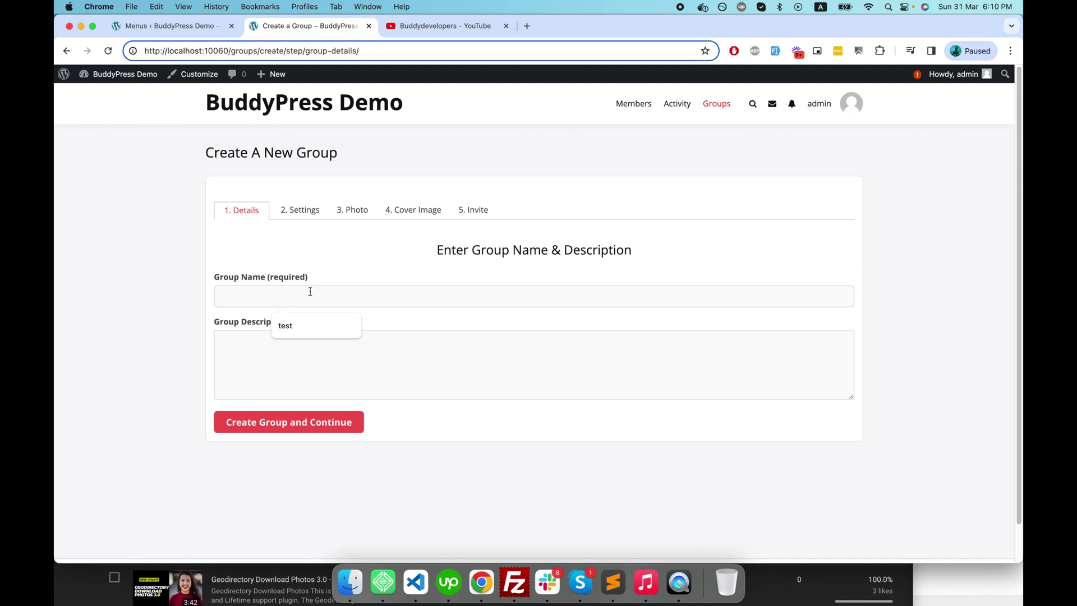
pyautogui.write('Ut')
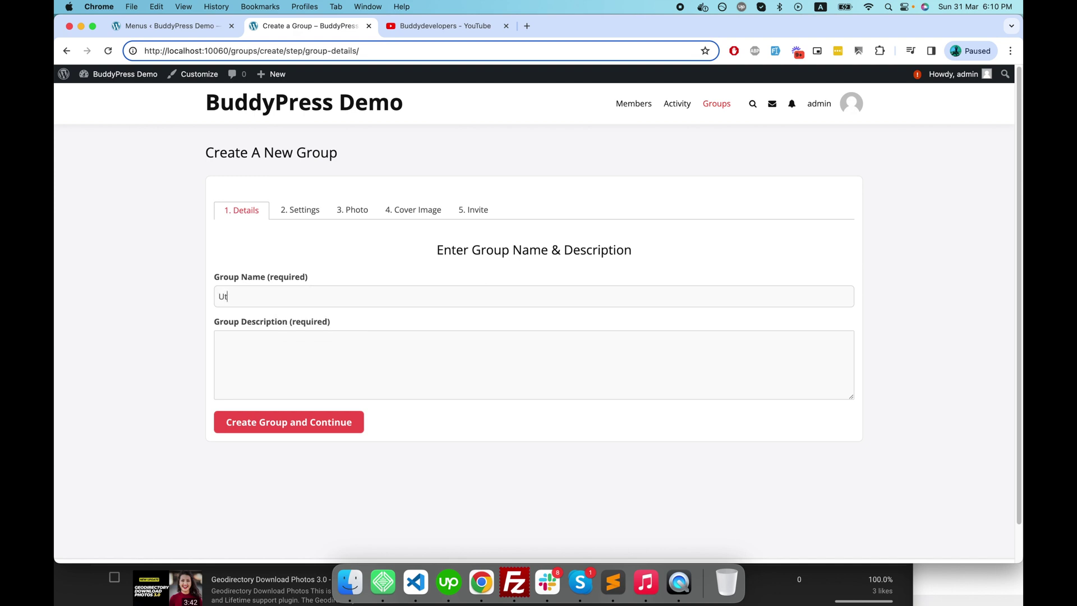
pyautogui.write('trakhand rockstars')
pyautogui.click(300, 359)
pyautogui.write('This group is for all Uttrakhand rockstars.')
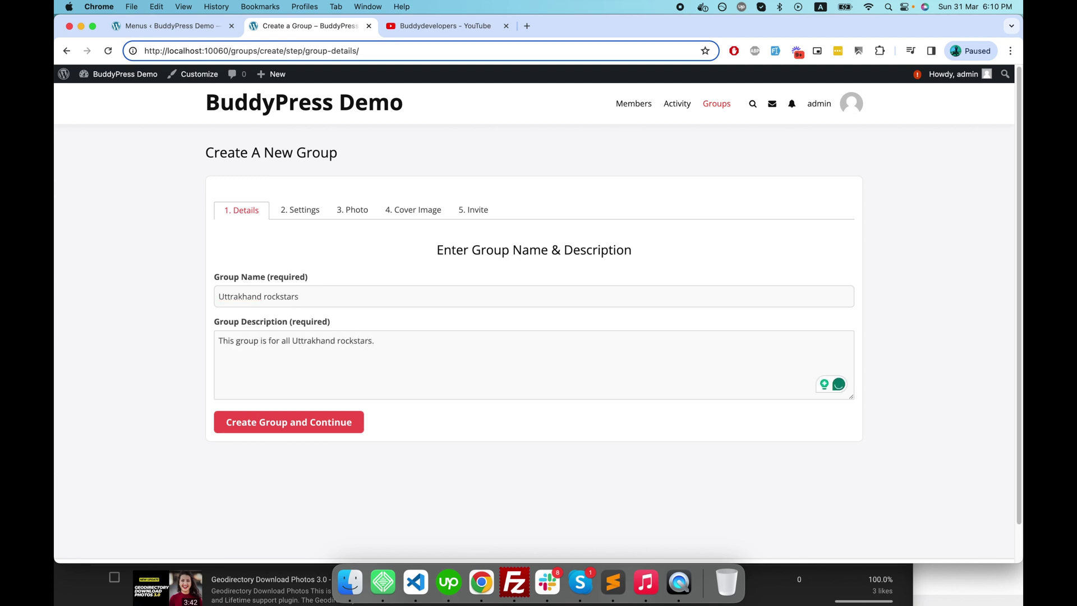
pyautogui.click(263, 425)
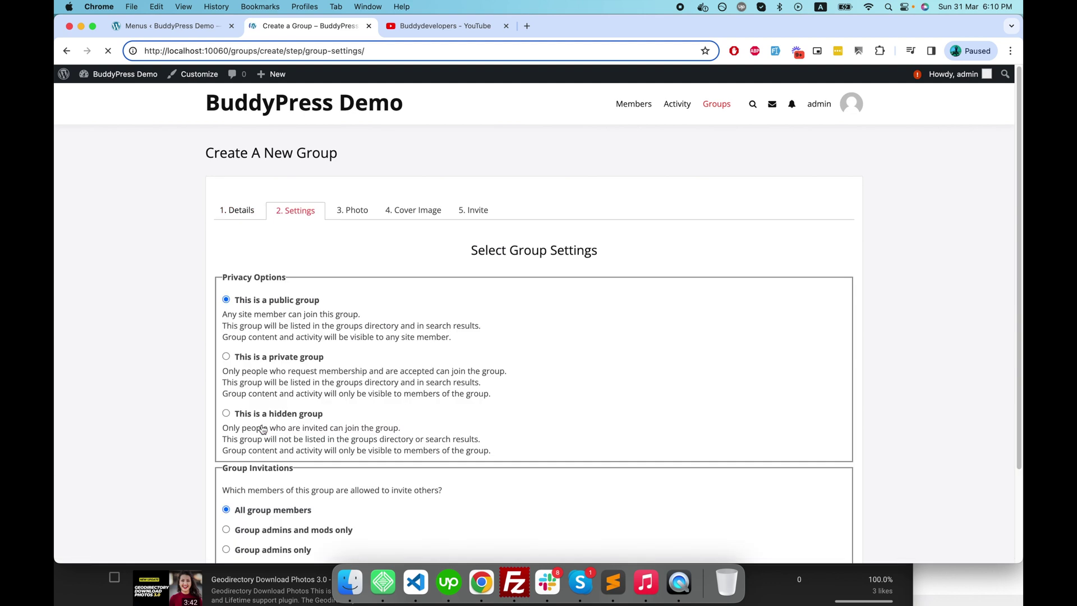
# Keep the group public with all group members allowed to invite, and proceed to the Photo step.
pyautogui.scroll(-1, 269, 395)
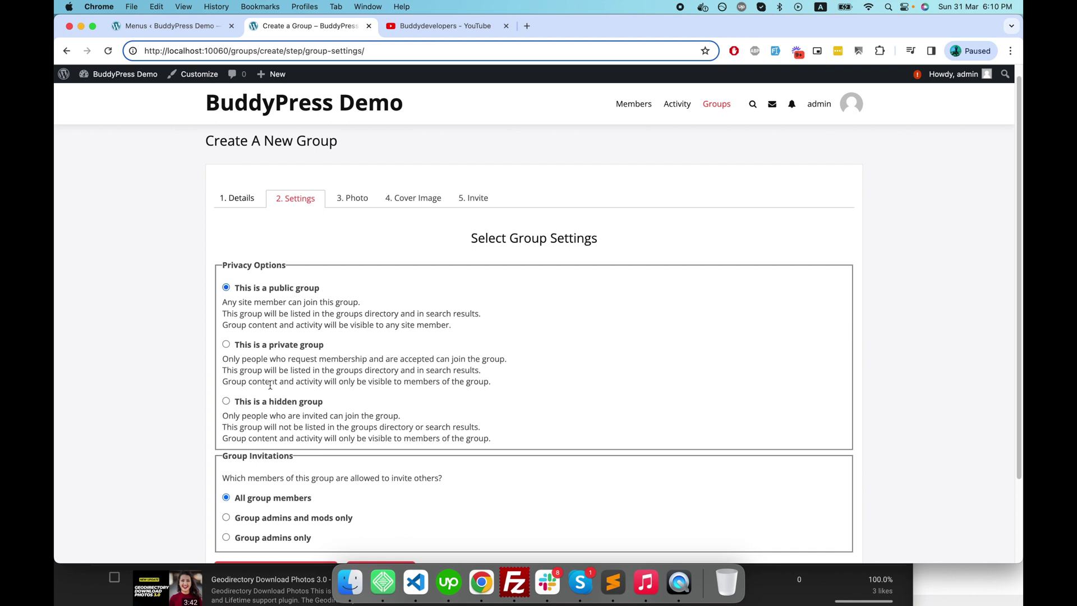
pyautogui.scroll(-3, 251, 397)
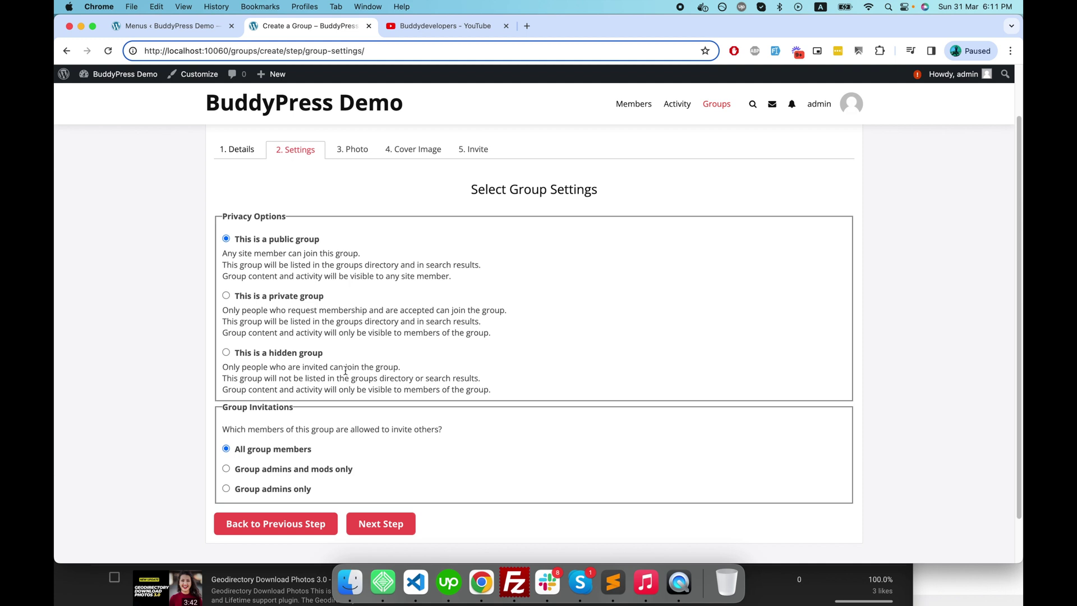
pyautogui.scroll(-2, 292, 393)
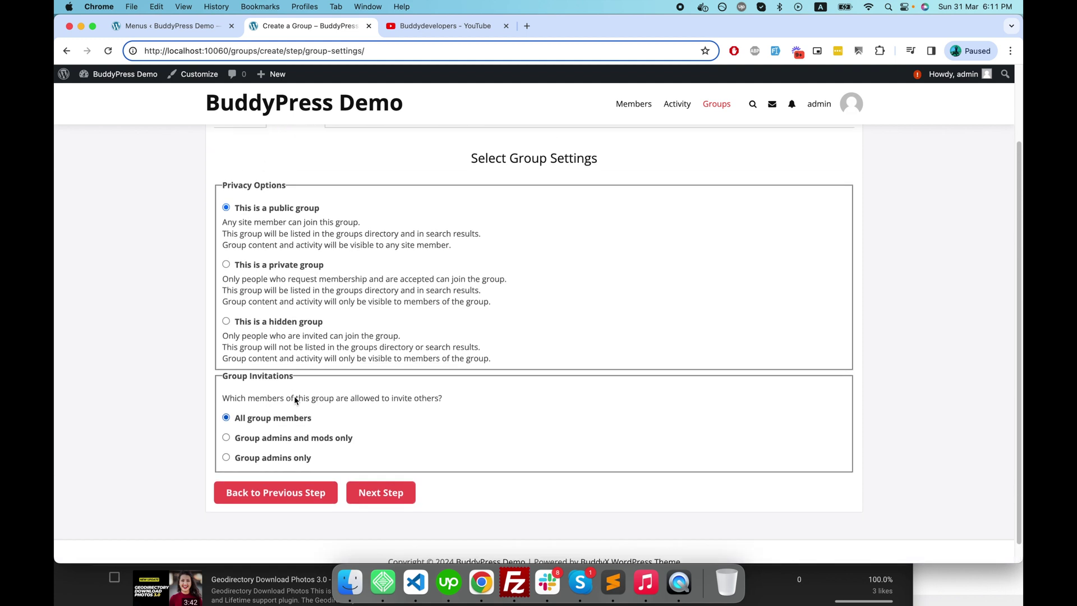
pyautogui.scroll(3, 290, 391)
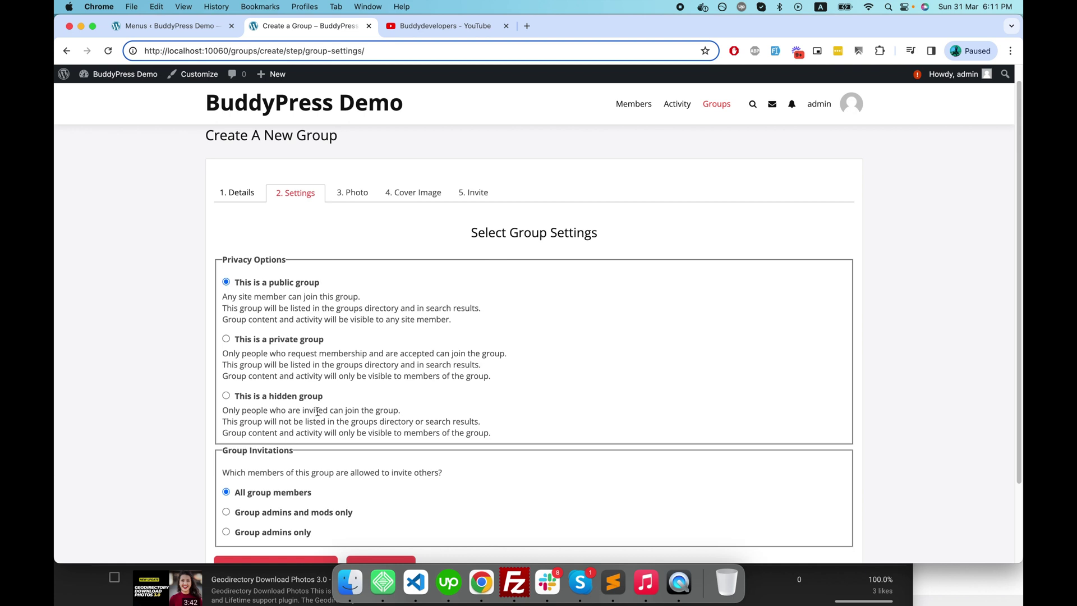
pyautogui.scroll(-3, 316, 416)
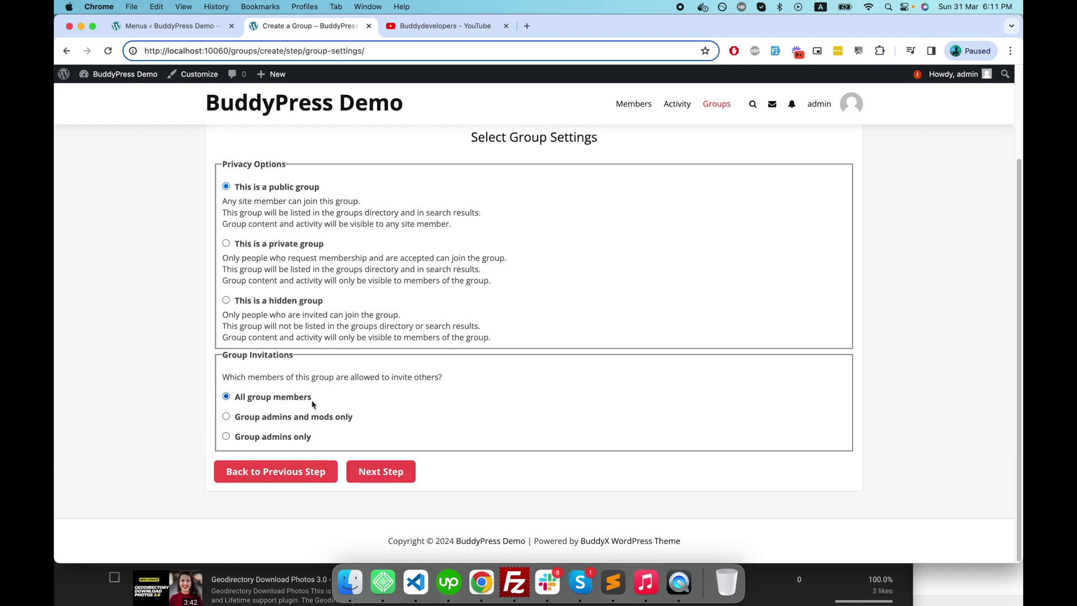
pyautogui.click(377, 475)
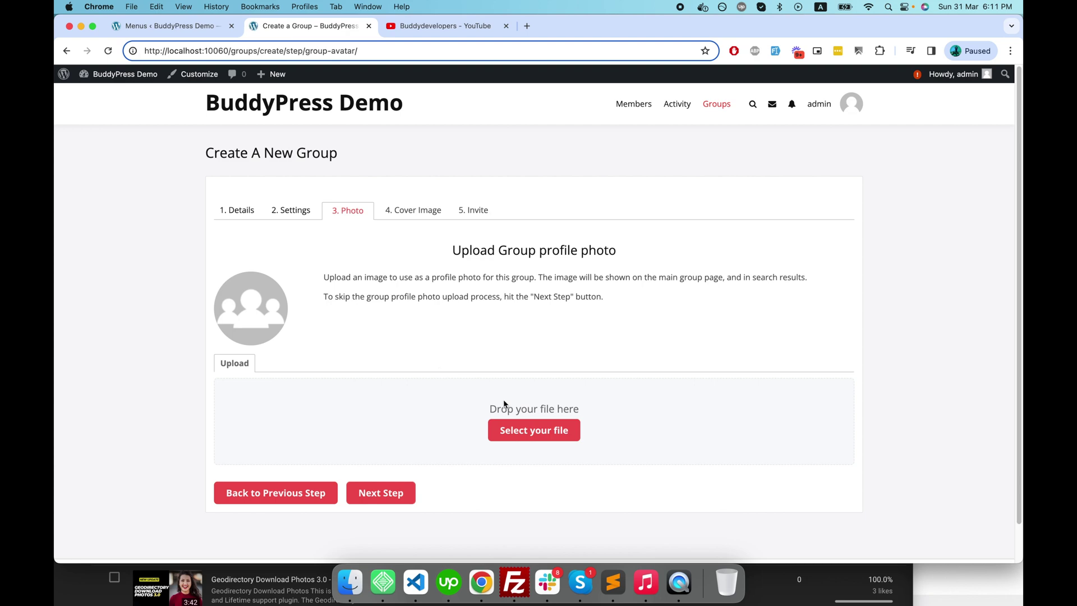
pyautogui.click(517, 429)
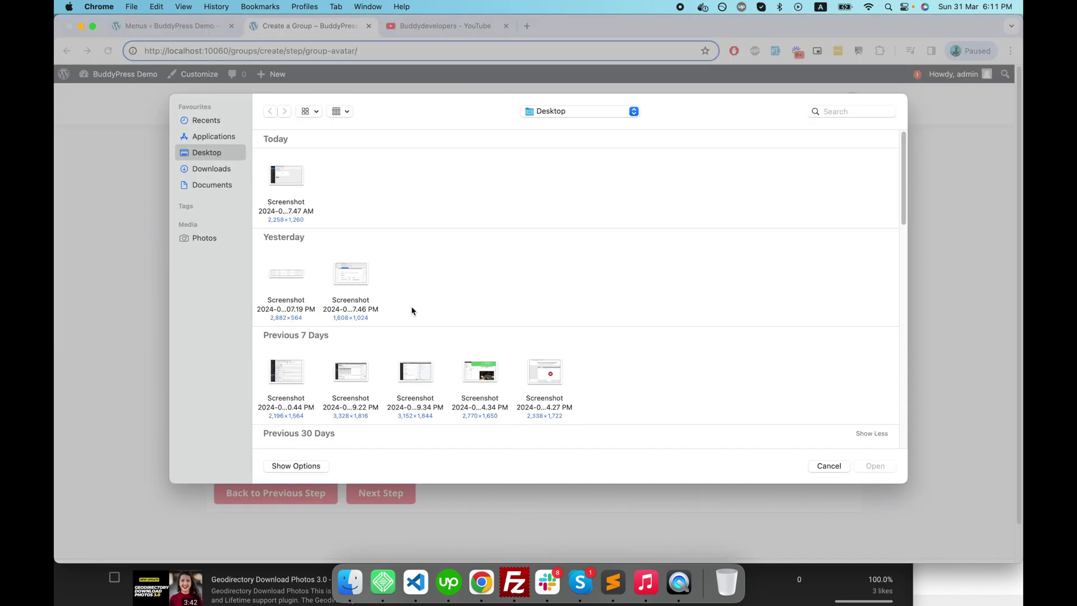
# Upload and crop Bridesmaids-1440x900.jpg as the group profile photo, then continue to Cover Image.
pyautogui.scroll(-5, 412, 307)
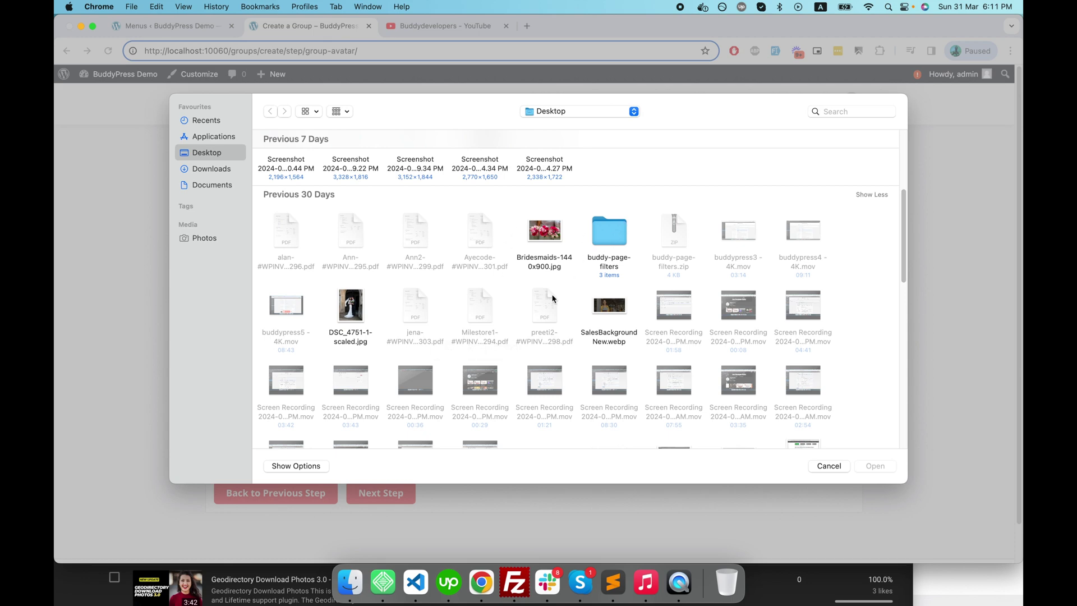
pyautogui.scroll(-2, 553, 298)
pyautogui.scroll(2, 514, 352)
pyautogui.doubleClick(552, 215)
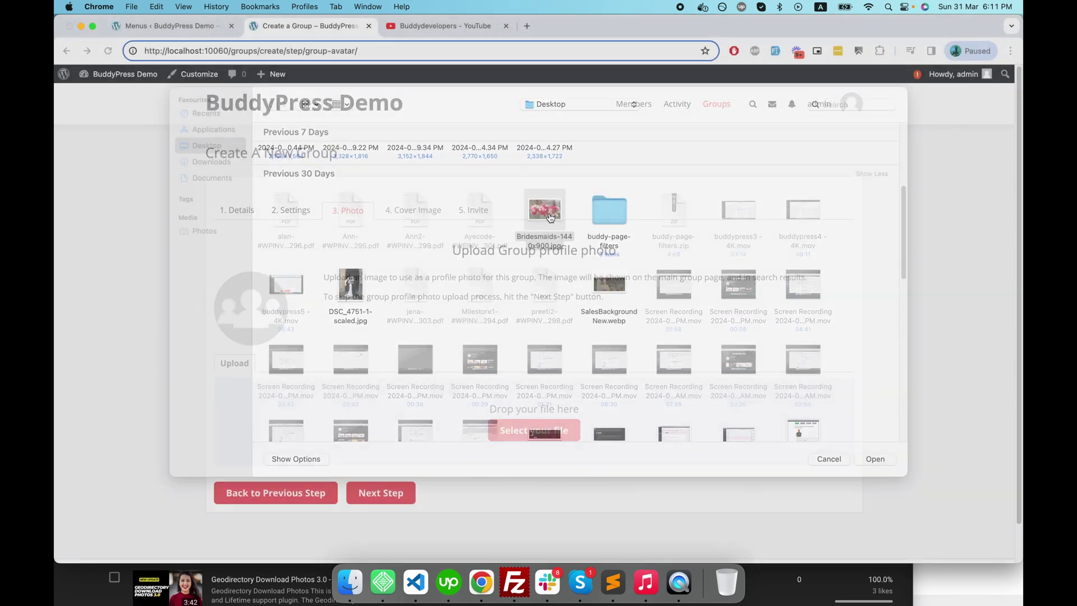
pyautogui.scroll(-2, 653, 353)
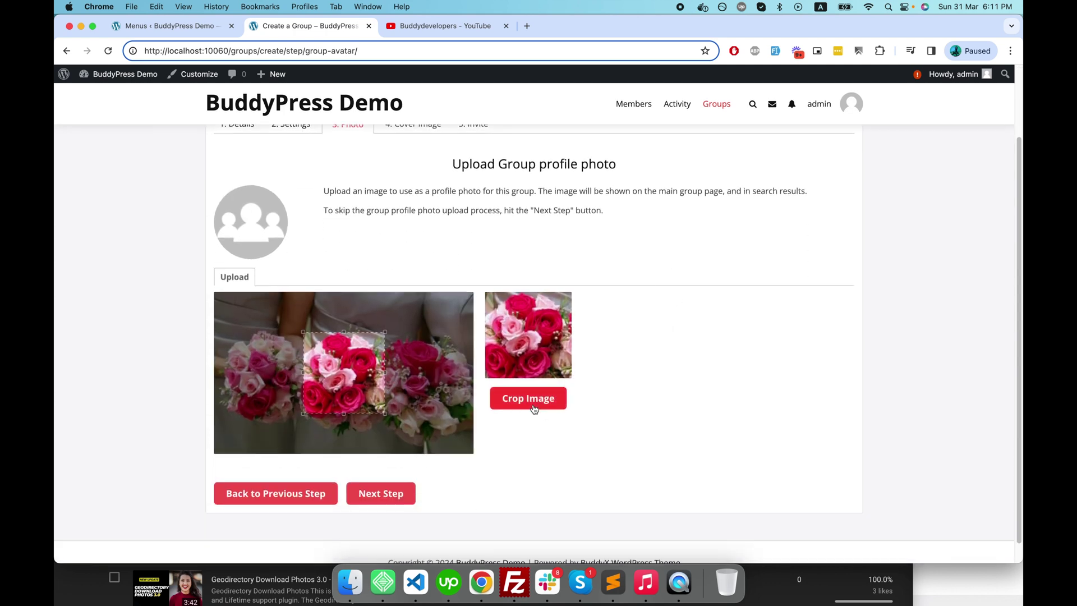
pyautogui.click(529, 399)
pyautogui.click(382, 404)
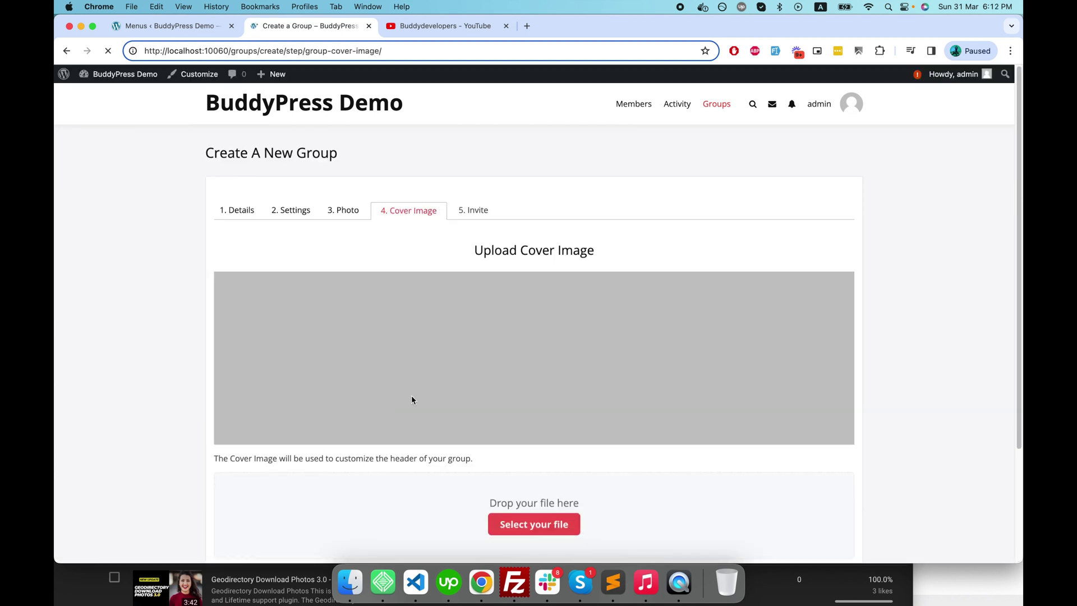
# Upload Bridesmaids-1440x900.jpg as the group cover image and continue to the Invite step.
pyautogui.scroll(-2, 541, 515)
pyautogui.click(542, 430)
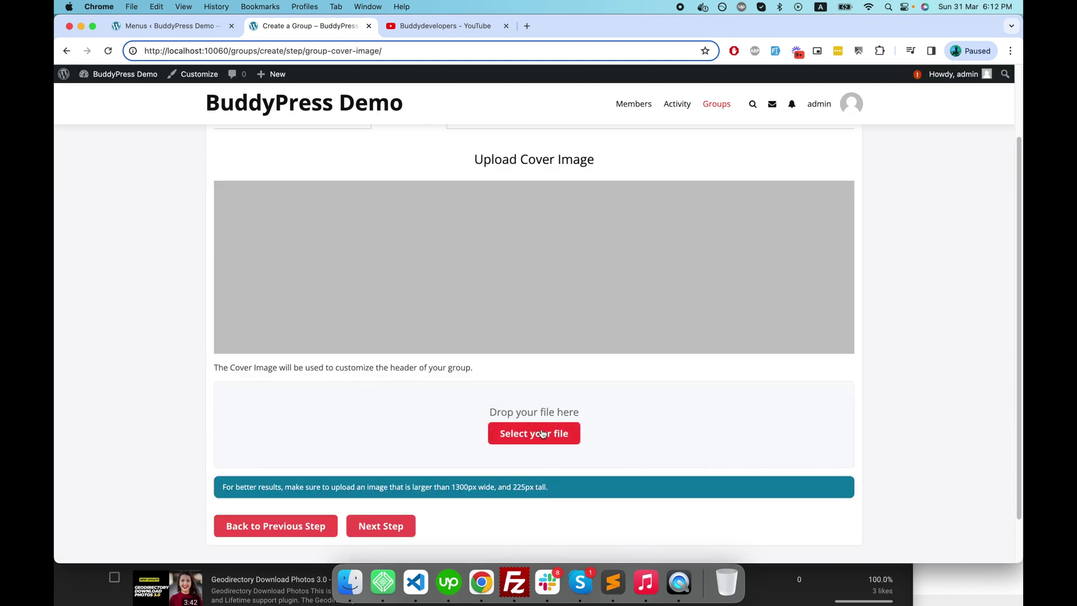
pyautogui.scroll(-5, 460, 355)
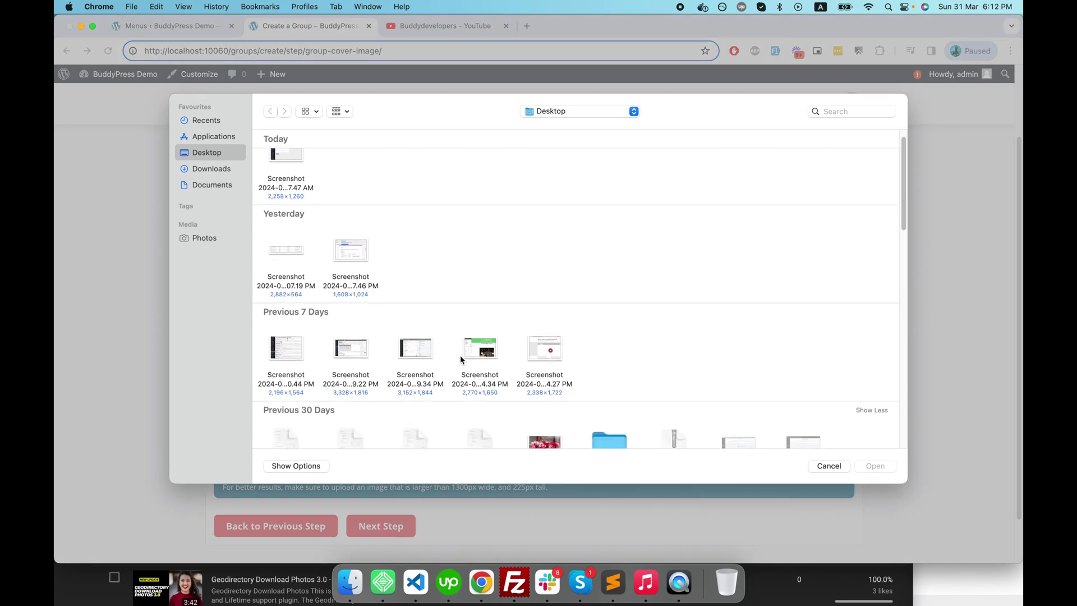
pyautogui.doubleClick(553, 324)
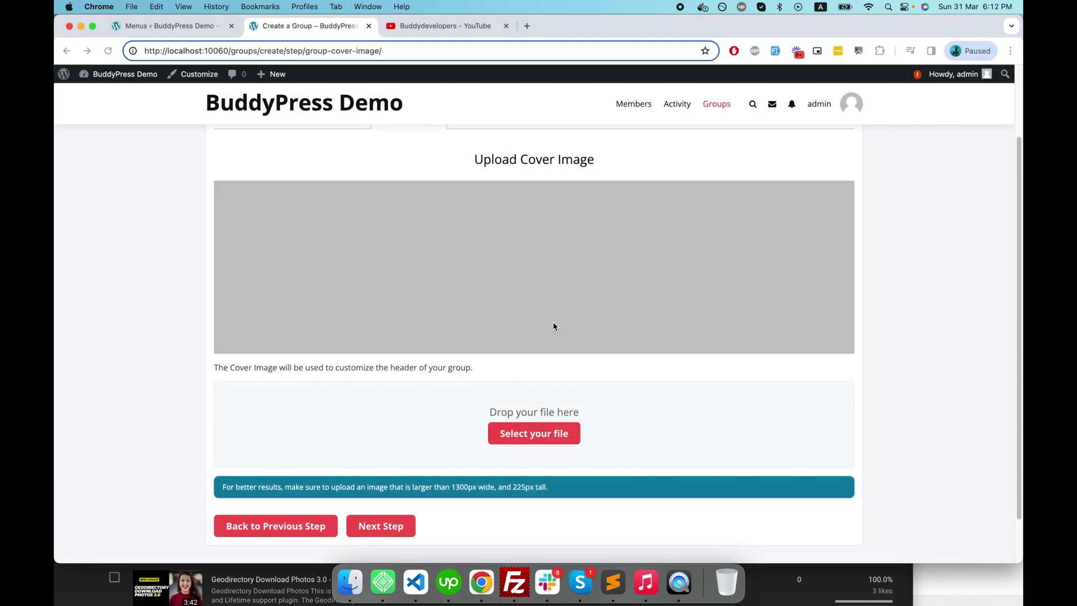
pyautogui.scroll(-3, 455, 401)
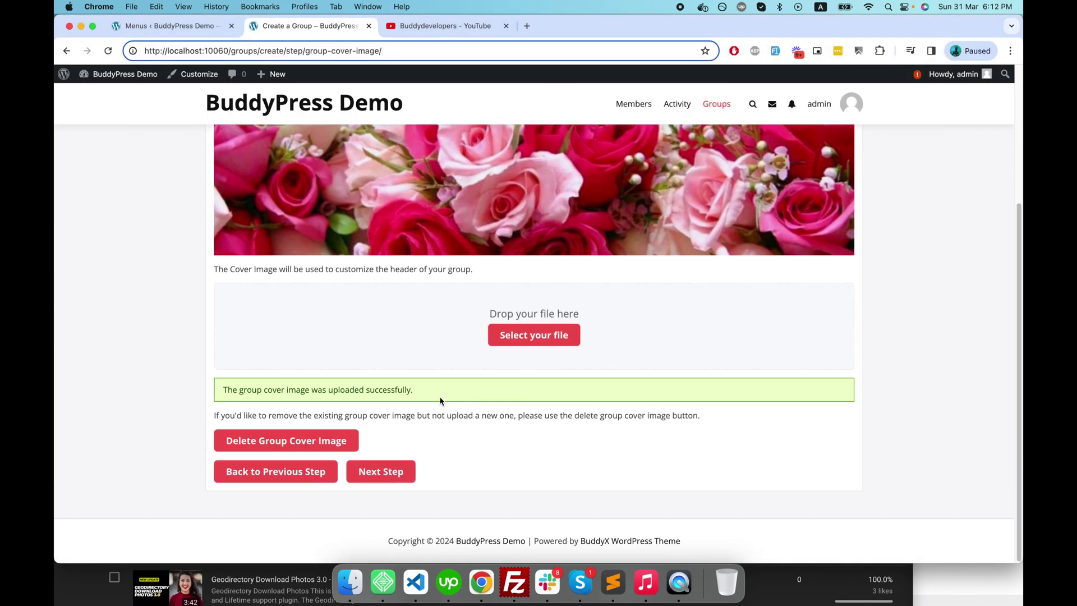
pyautogui.click(388, 476)
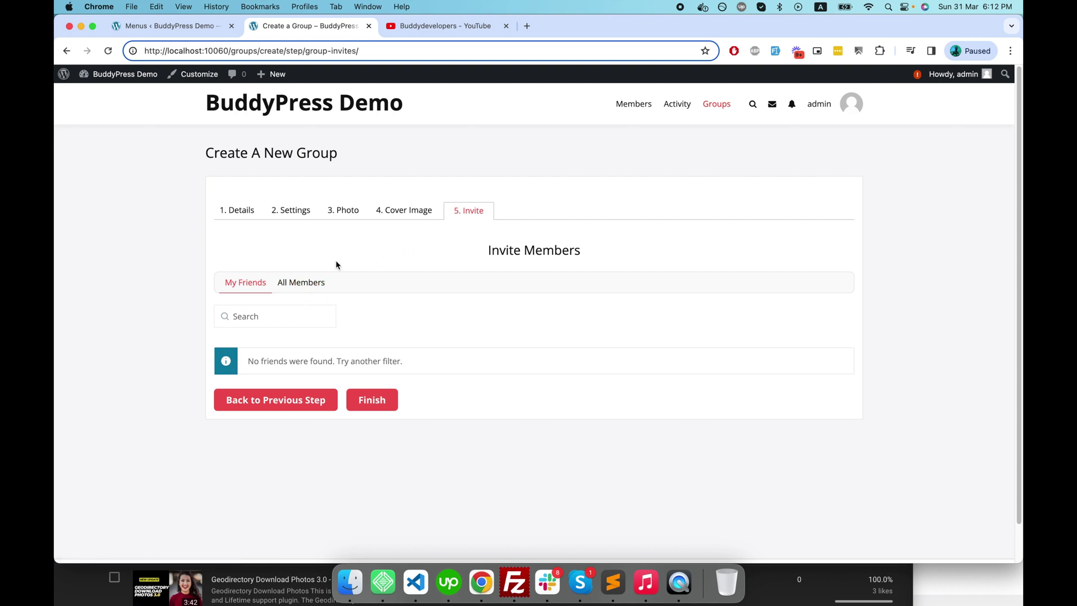
pyautogui.click(299, 287)
# Invite two members from the All Members list and finish creating the group.
pyautogui.click(250, 287)
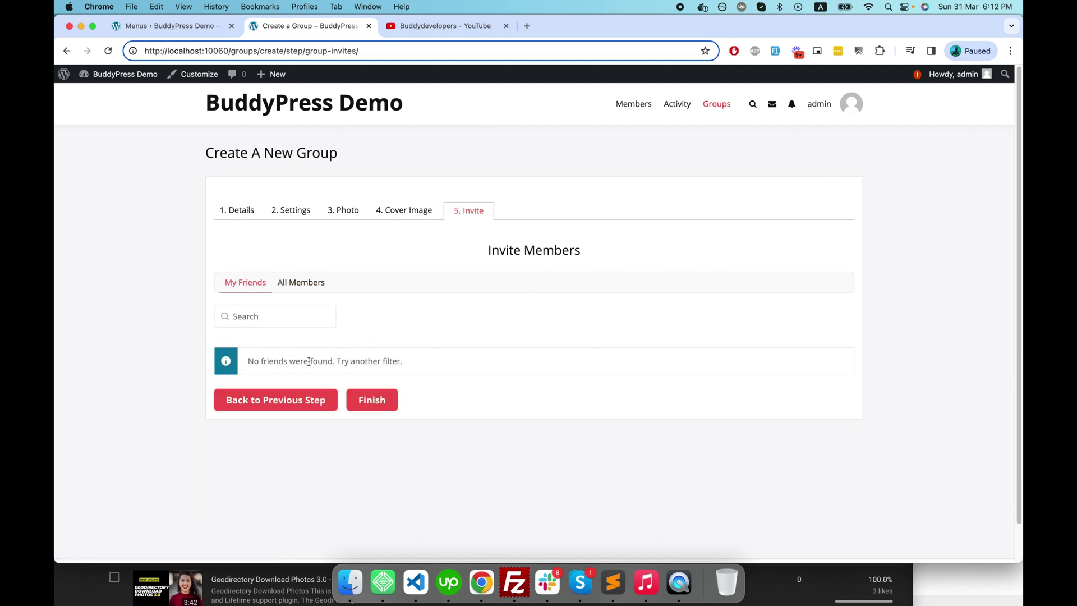
pyautogui.click(303, 282)
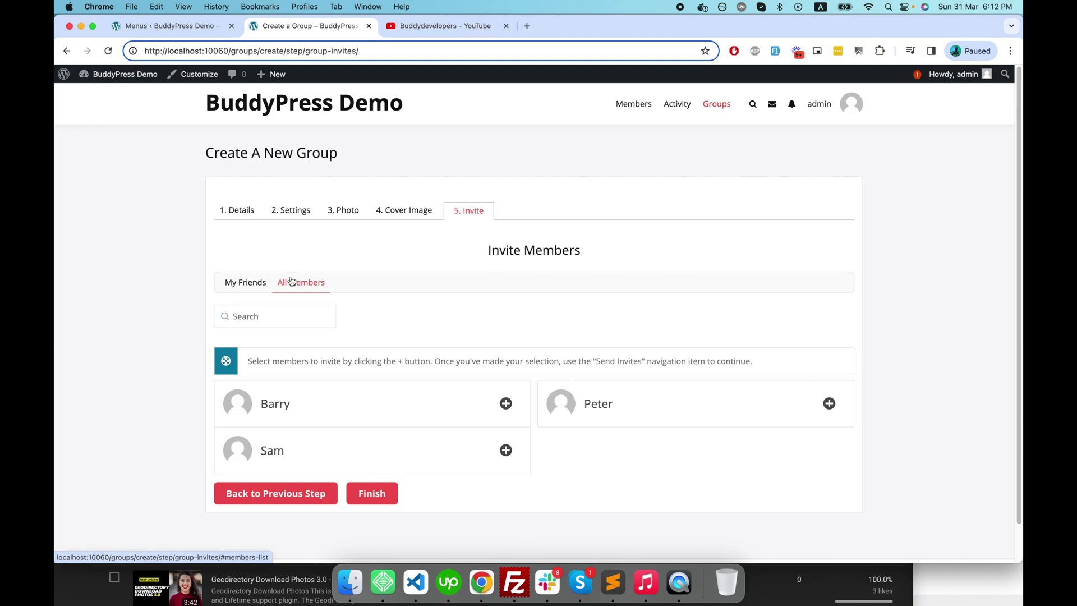
pyautogui.click(505, 403)
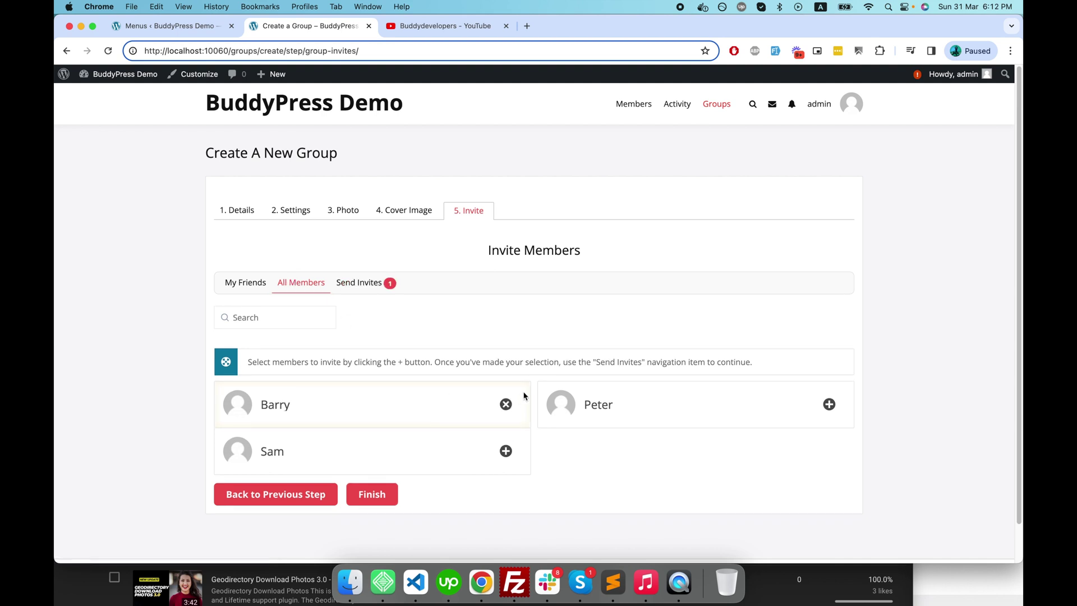
pyautogui.click(828, 404)
pyautogui.click(386, 495)
pyautogui.click(583, 230)
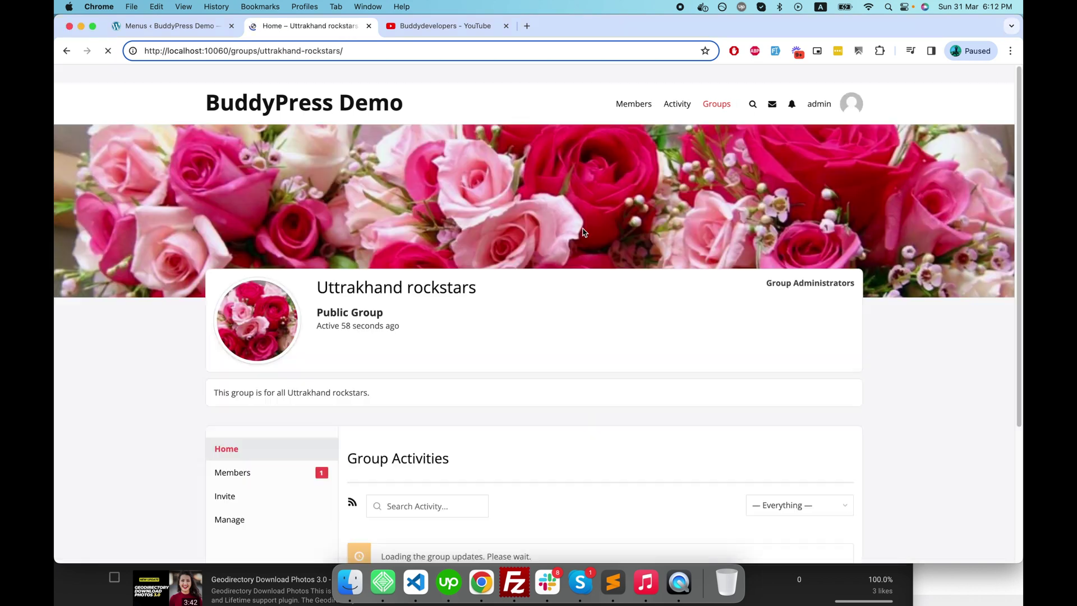
pyautogui.scroll(-2, 489, 449)
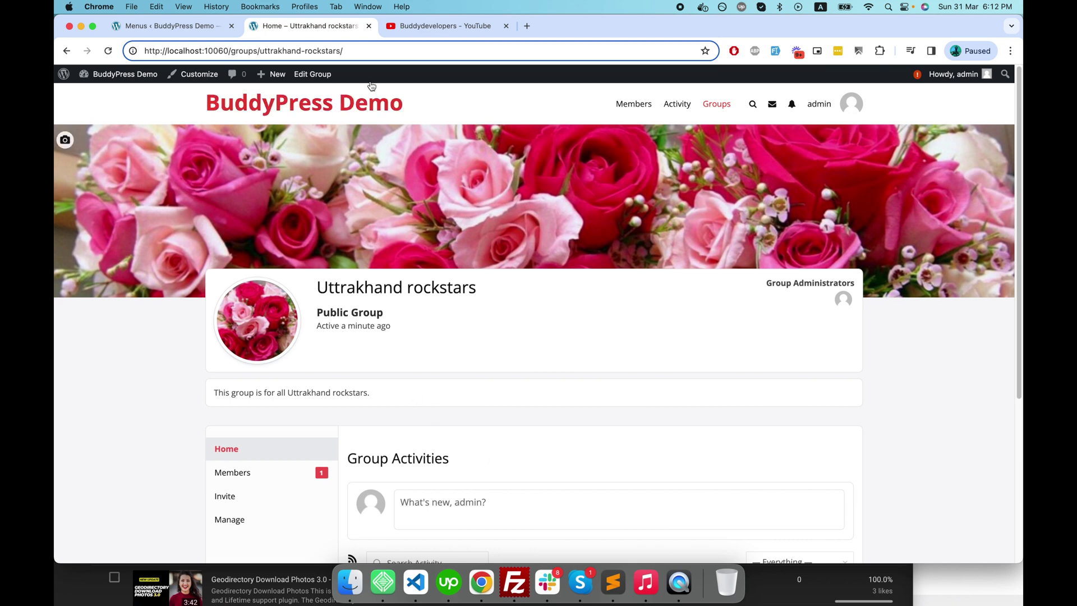
pyautogui.click(233, 49)
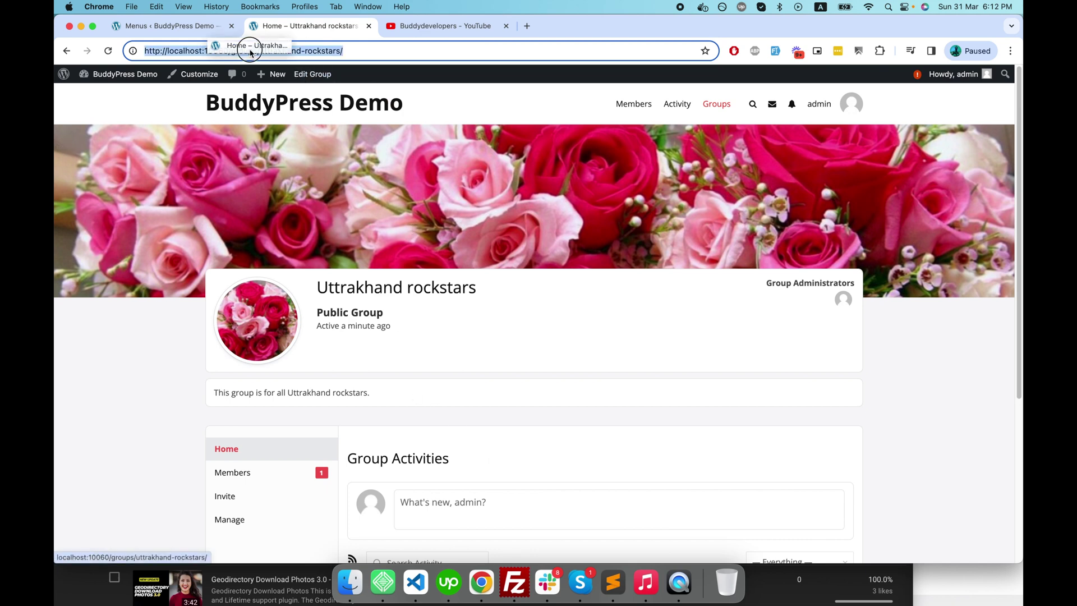
pyautogui.click(513, 327)
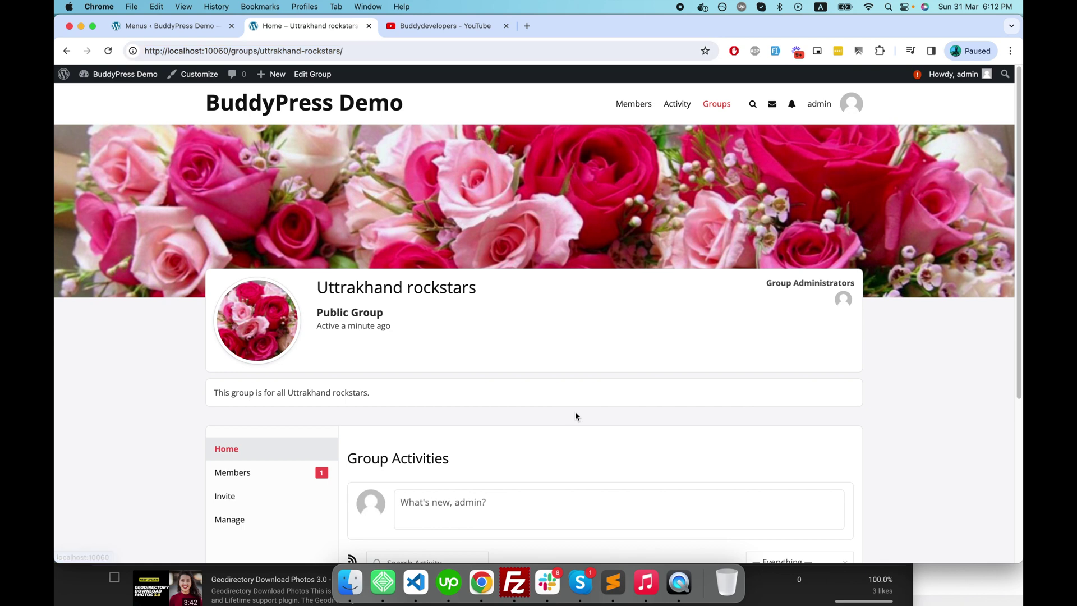
pyautogui.scroll(-5, 582, 446)
pyautogui.scroll(5, 582, 446)
pyautogui.scroll(-2, 409, 423)
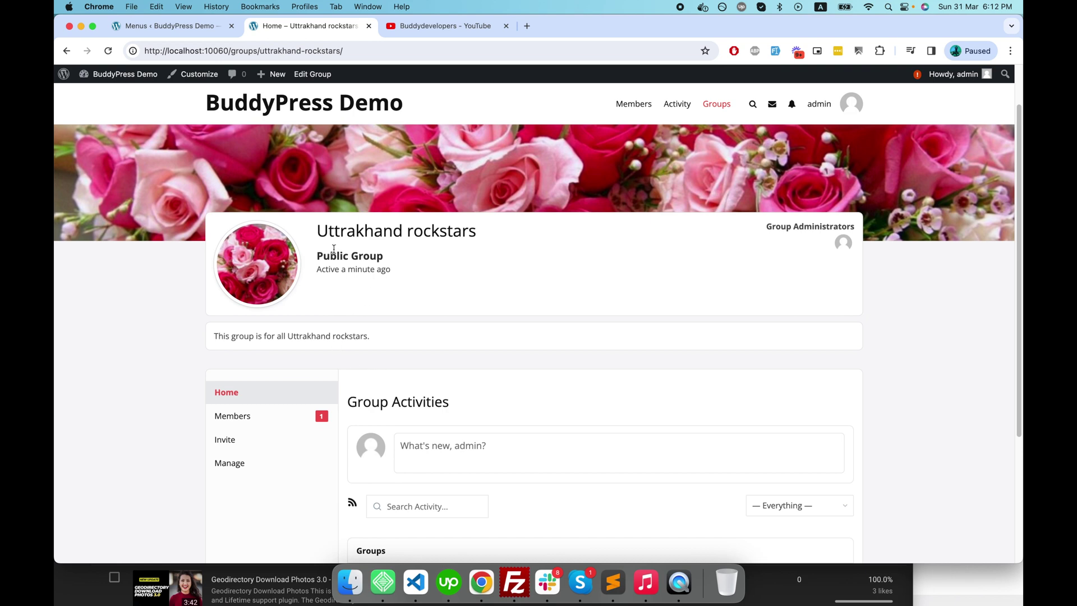
pyautogui.scroll(-1, 433, 336)
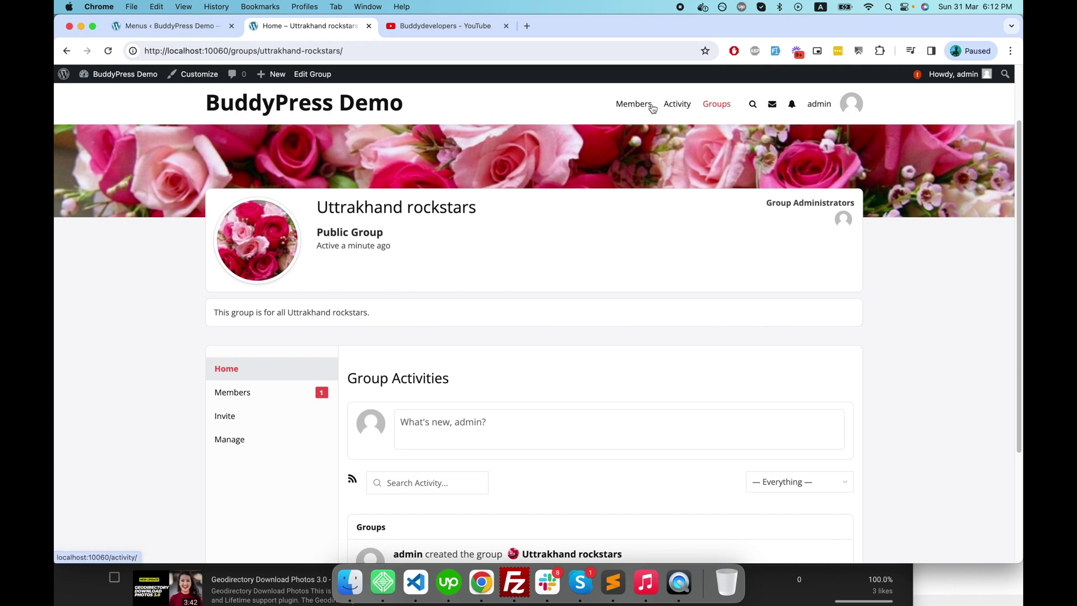
# Open Uttrakhand rockstars from the Groups list on the admin's member profile.
pyautogui.click(833, 105)
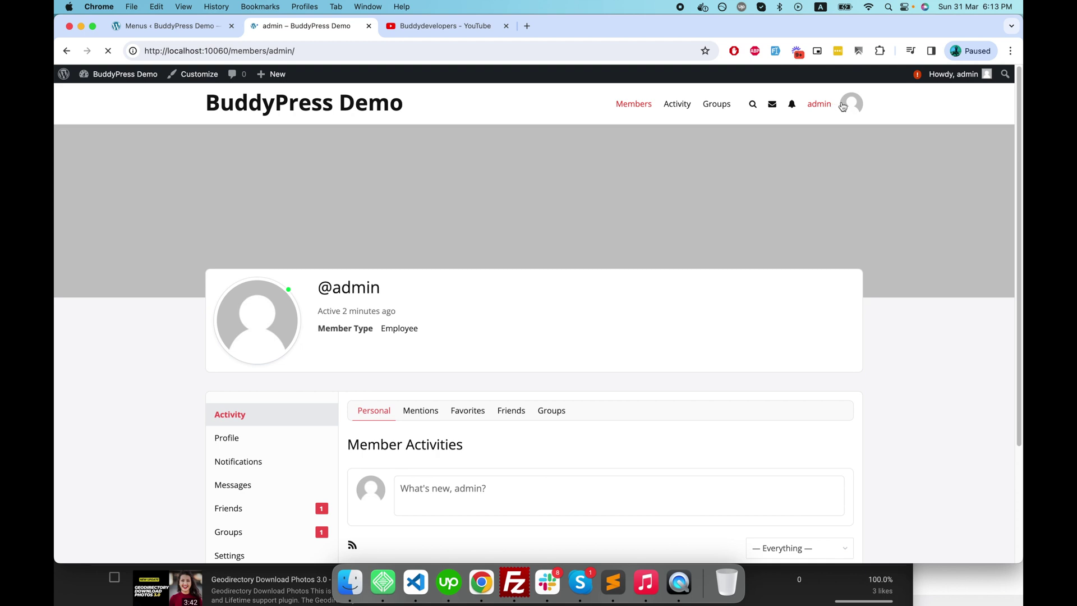
pyautogui.scroll(-2, 476, 361)
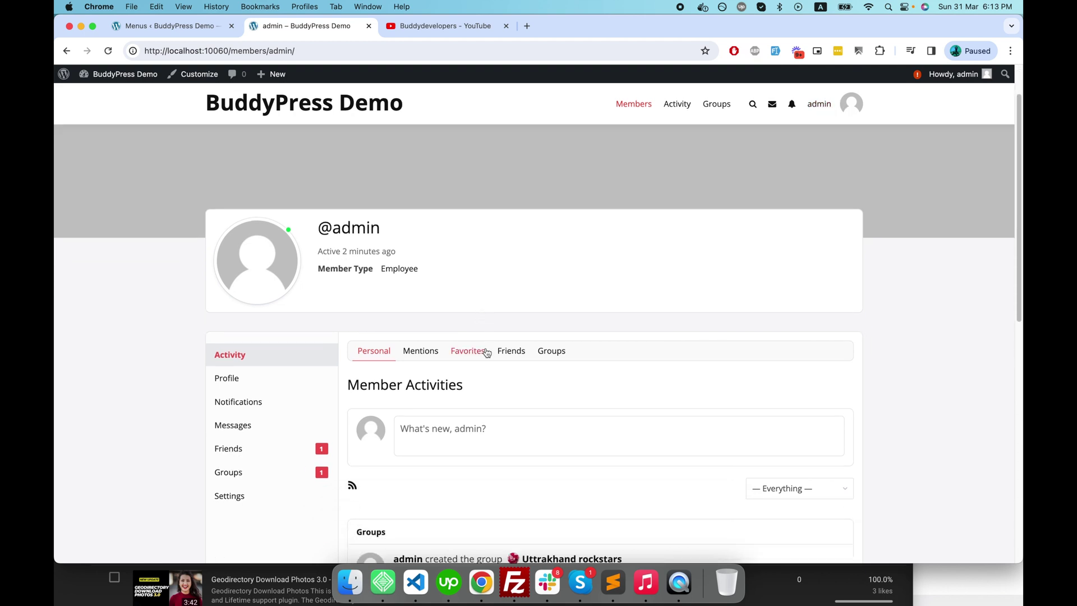
pyautogui.click(252, 476)
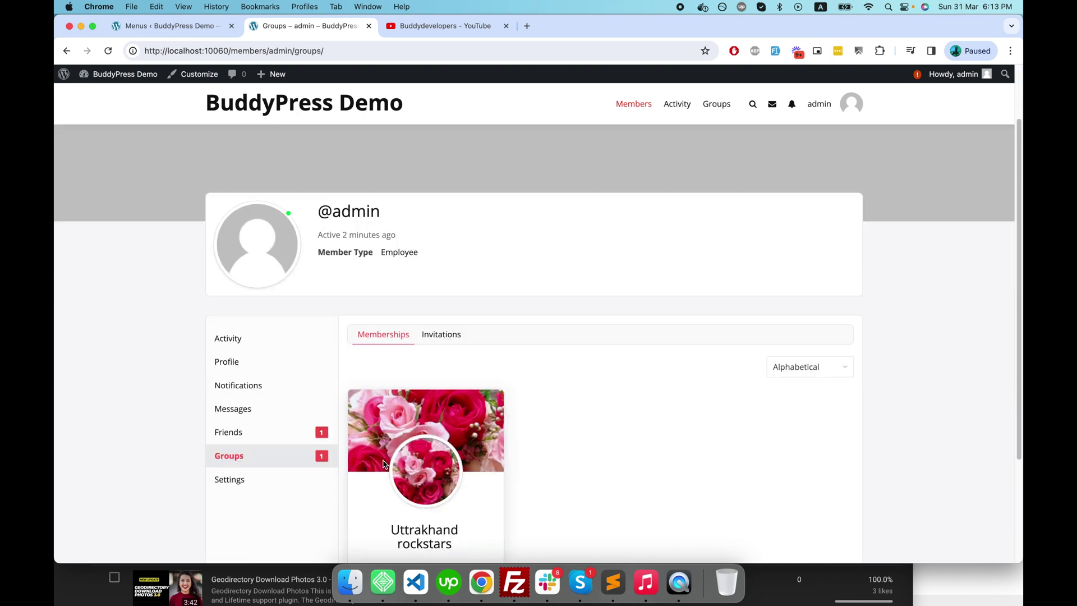
pyautogui.scroll(-3, 383, 464)
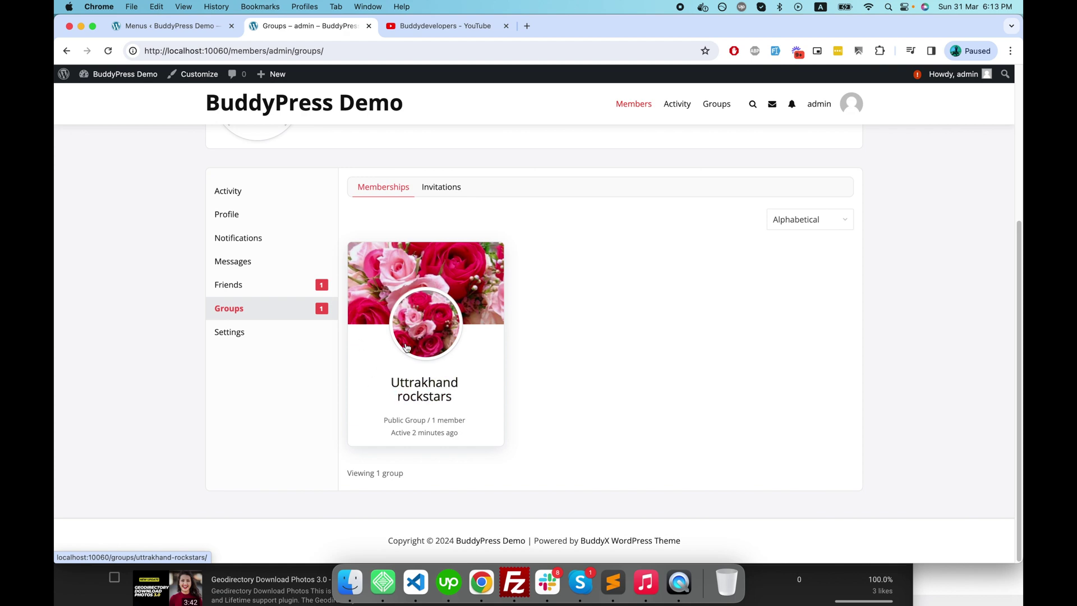
pyautogui.click(421, 400)
pyautogui.scroll(-5, 422, 416)
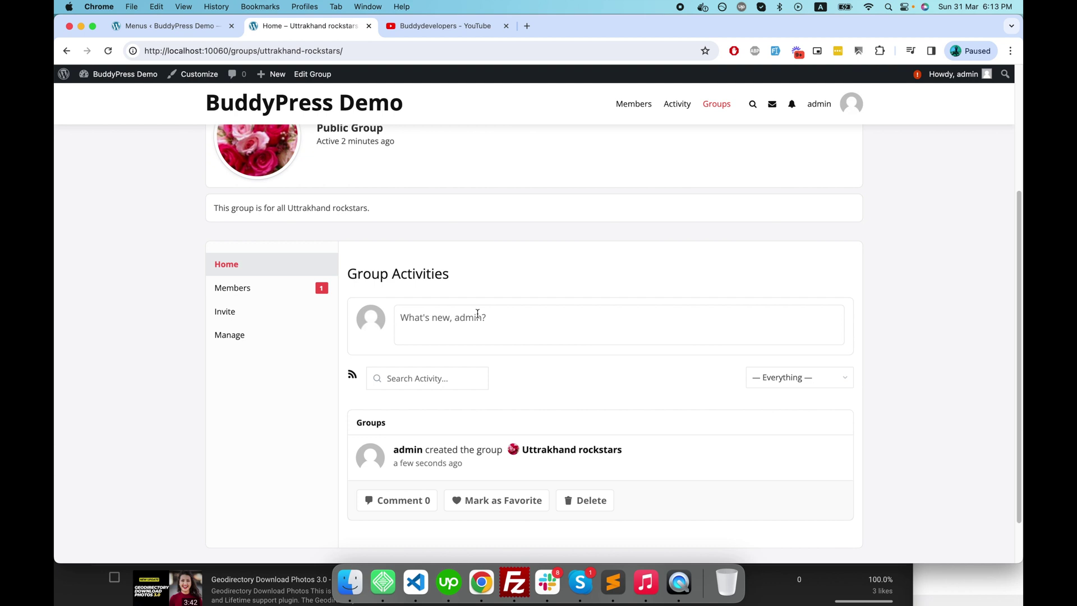
# Post the update 'Hello World.' to the Uttrakhand rockstars group.
pyautogui.click(478, 313)
pyautogui.write('this')
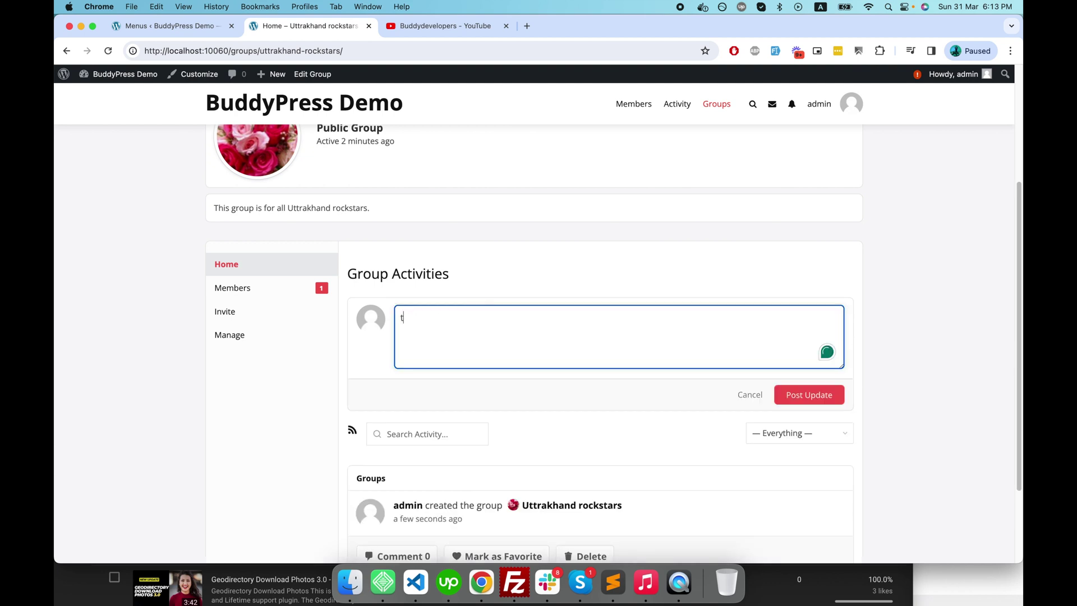
pyautogui.press('BackSpace')
pyautogui.press('BackSpace')
pyautogui.write('Hello World.')
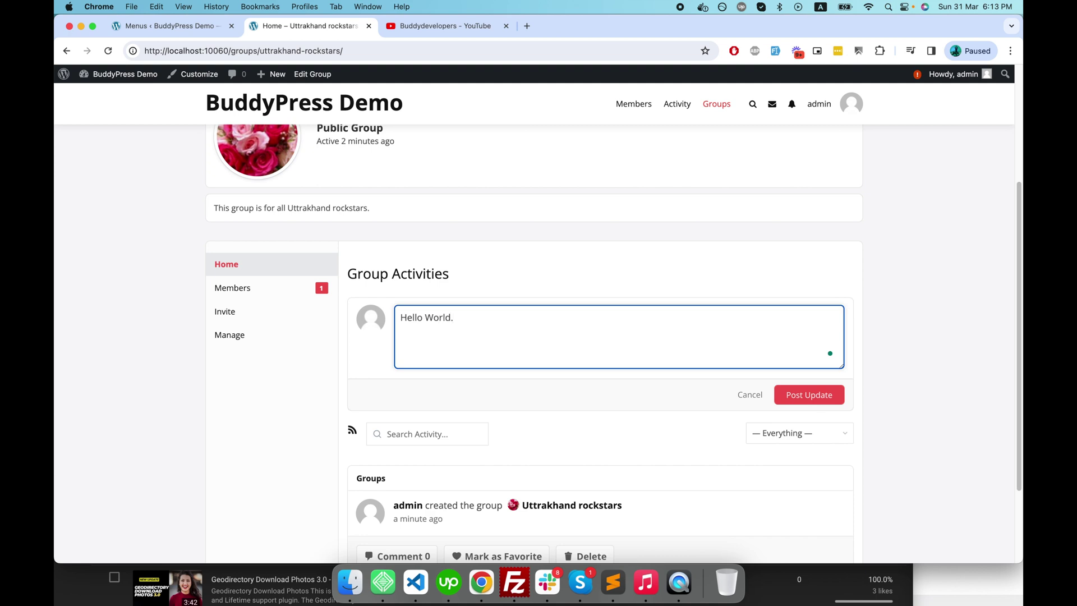
pyautogui.click(813, 394)
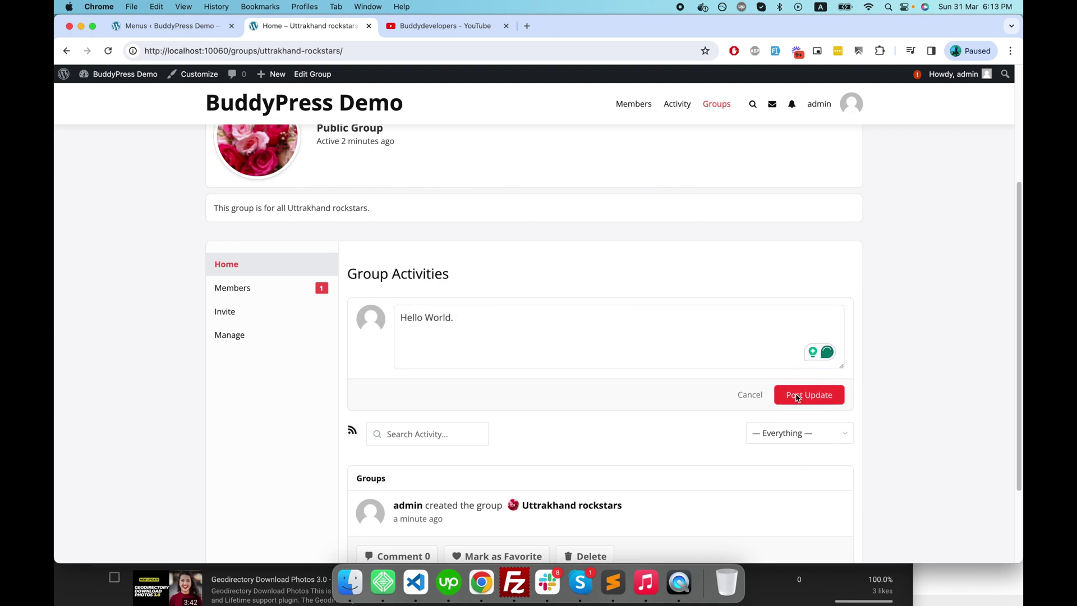
pyautogui.scroll(-5, 488, 447)
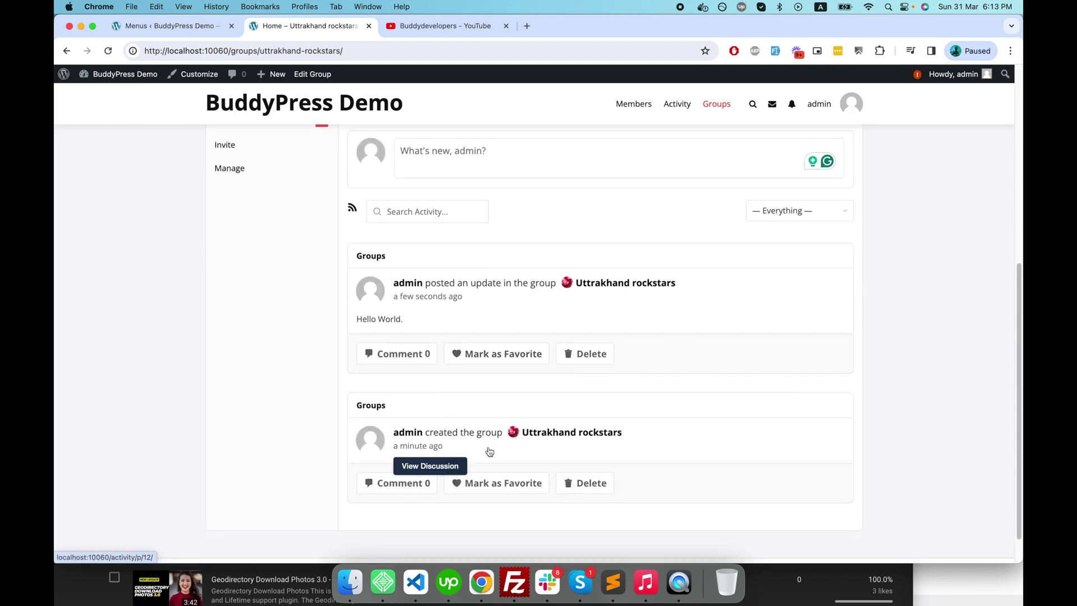
pyautogui.scroll(4, 461, 448)
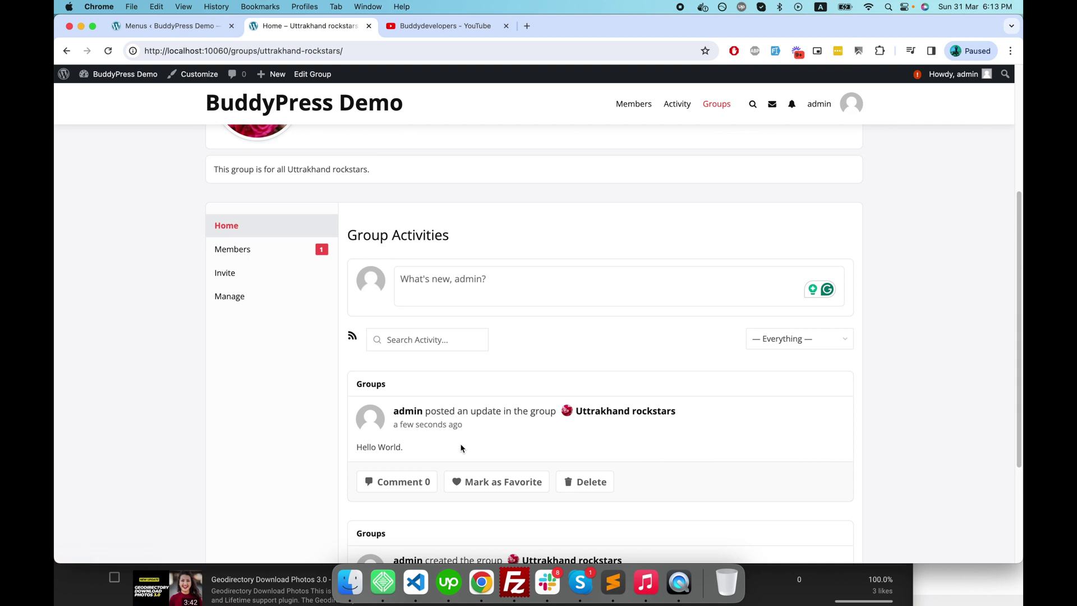
pyautogui.scroll(-1, 461, 447)
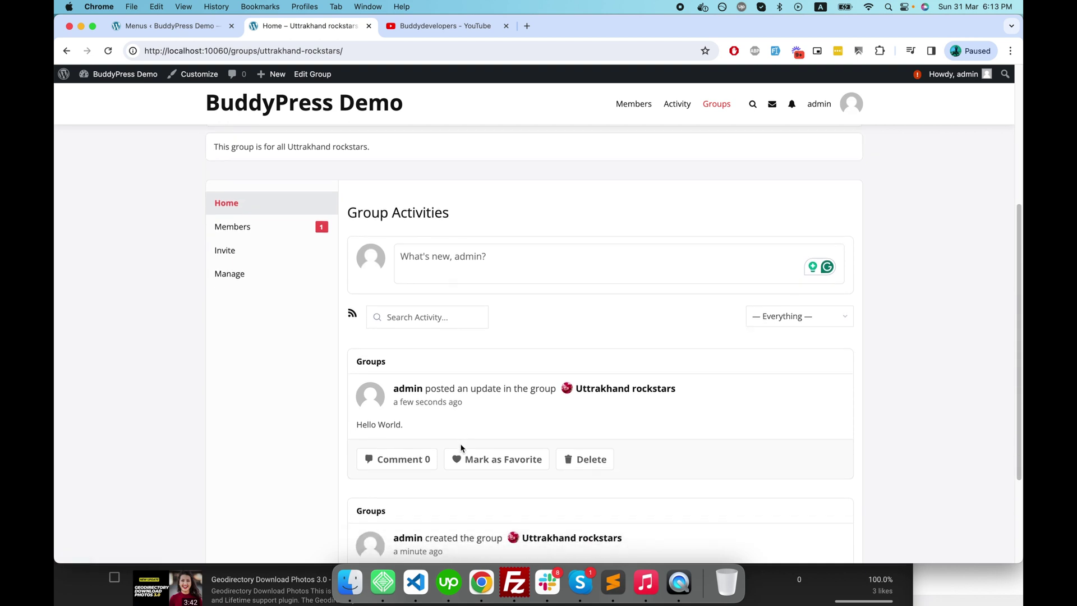
pyautogui.scroll(4, 347, 425)
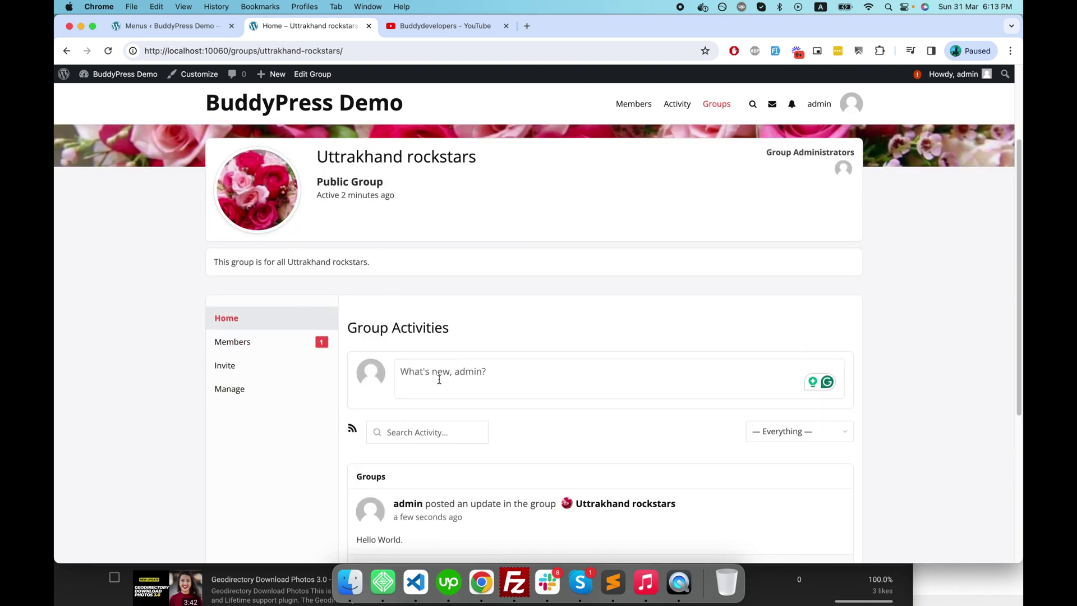
pyautogui.scroll(-4, 489, 444)
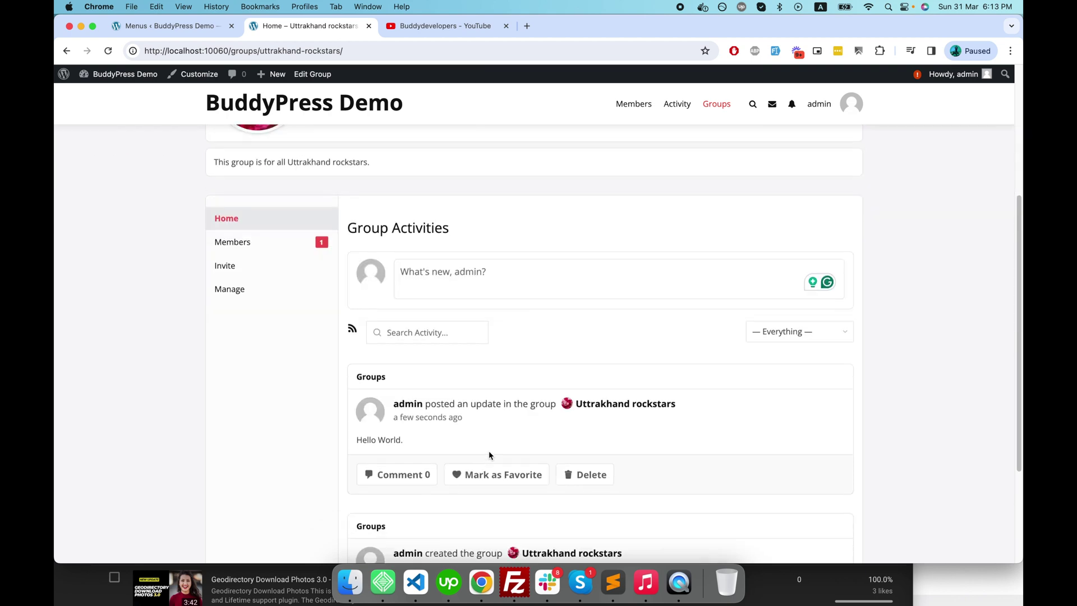
pyautogui.scroll(3, 486, 449)
pyautogui.scroll(5, 486, 453)
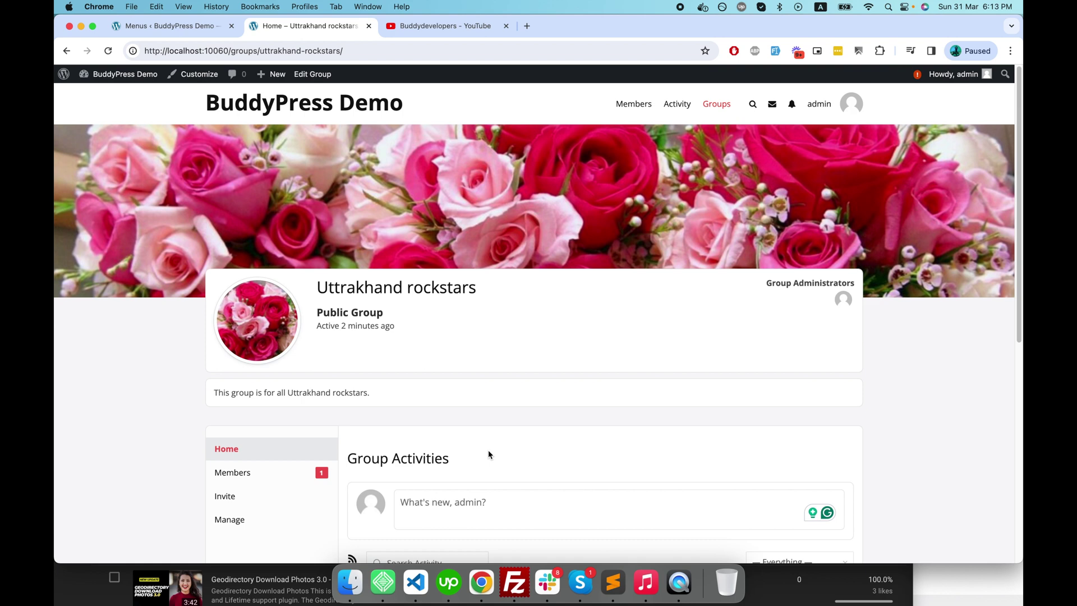
pyautogui.scroll(-3, 488, 454)
pyautogui.scroll(3, 487, 450)
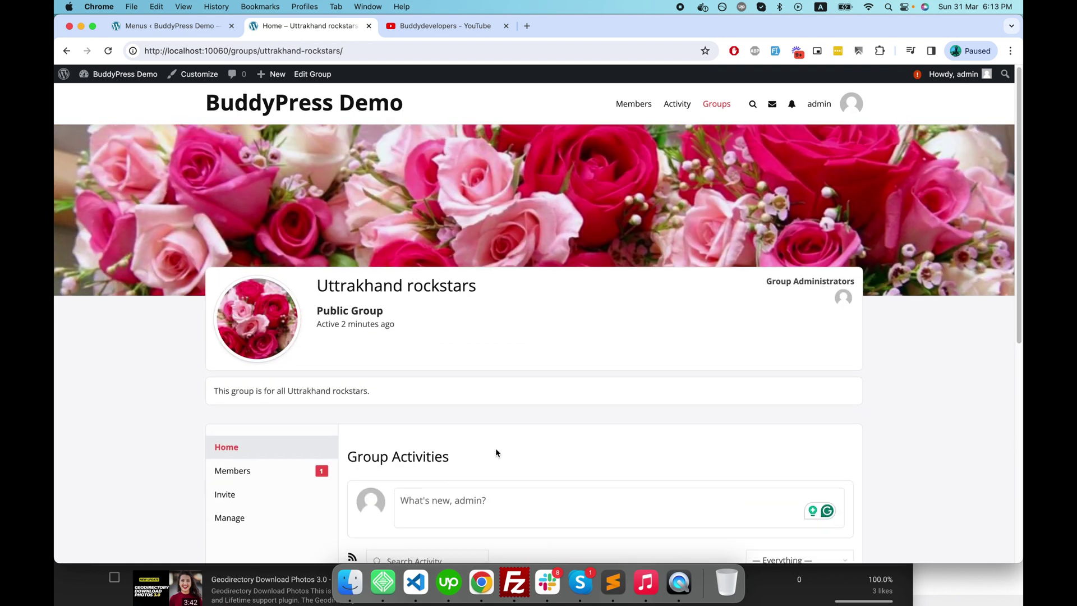
# View the sitewide activity stream, then bring up the BuddyPress Components settings in wp-admin.
pyautogui.click(678, 106)
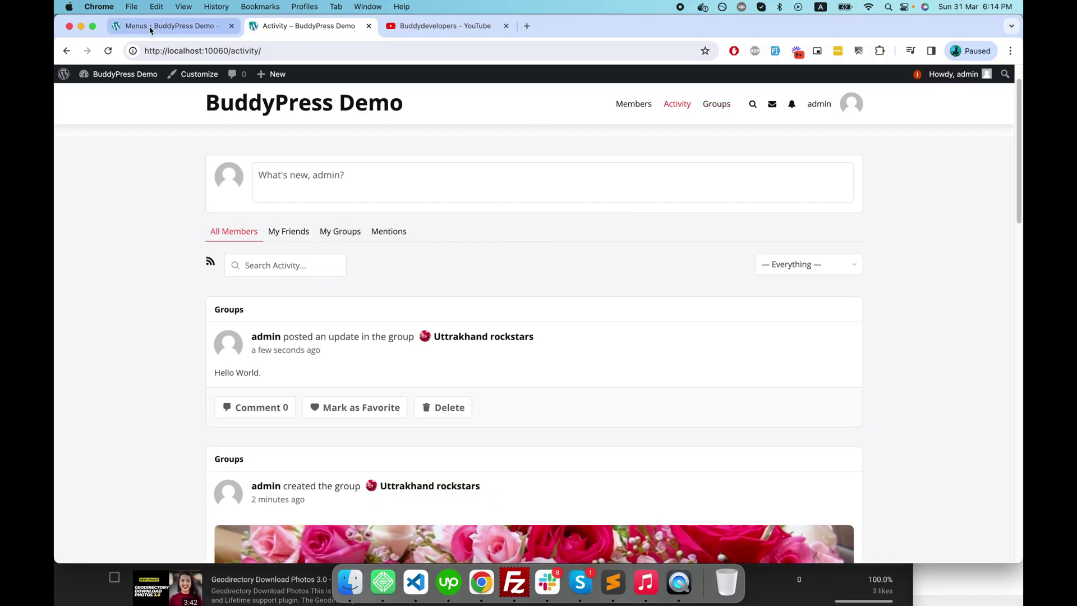
pyautogui.click(150, 29)
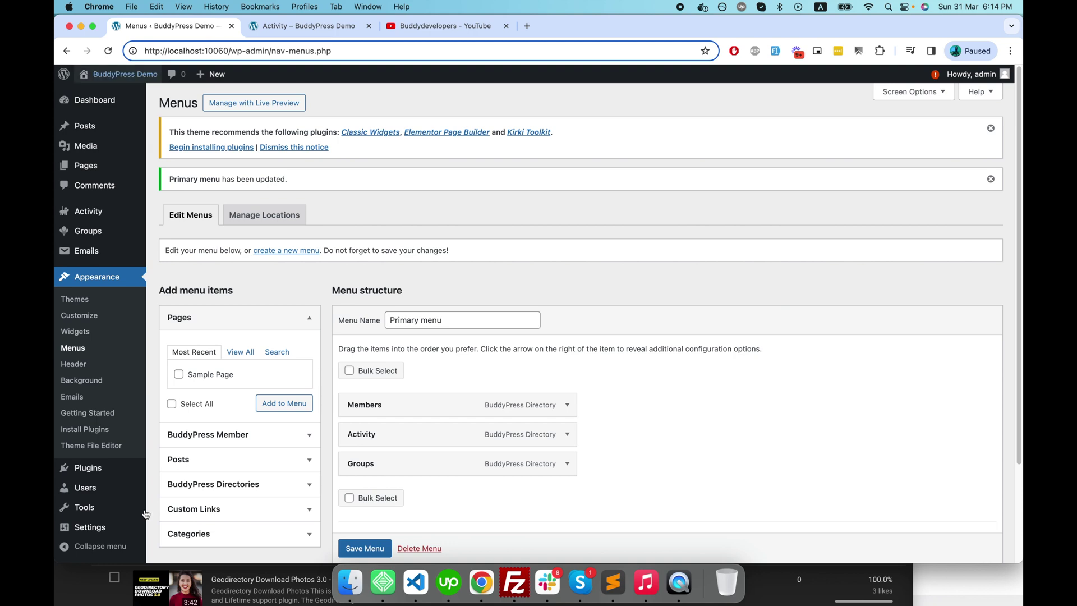
pyautogui.moveTo(112, 529)
pyautogui.click(177, 529)
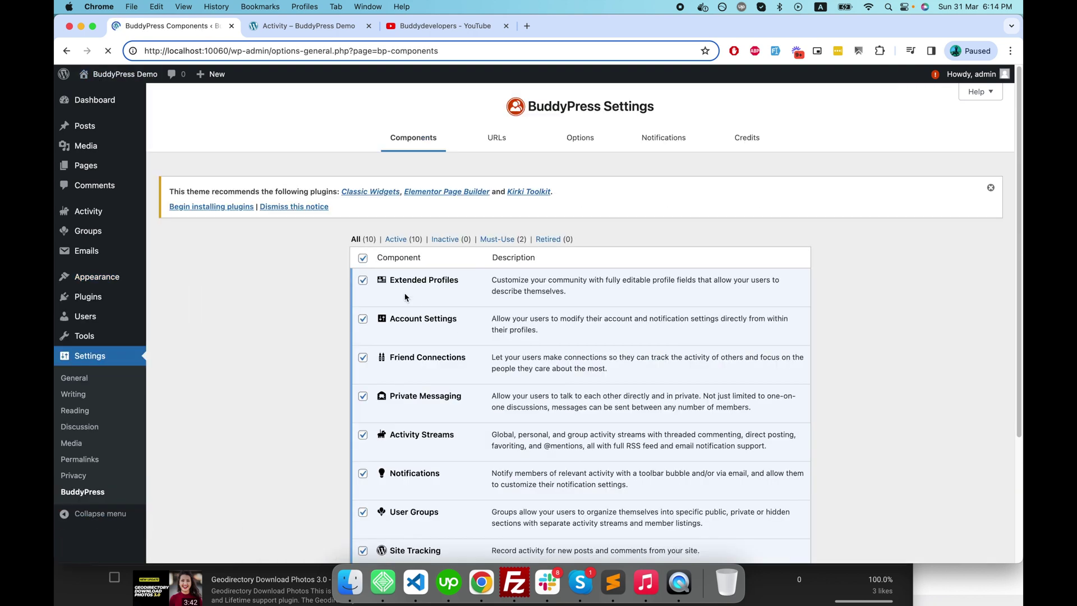
pyautogui.scroll(-5, 418, 371)
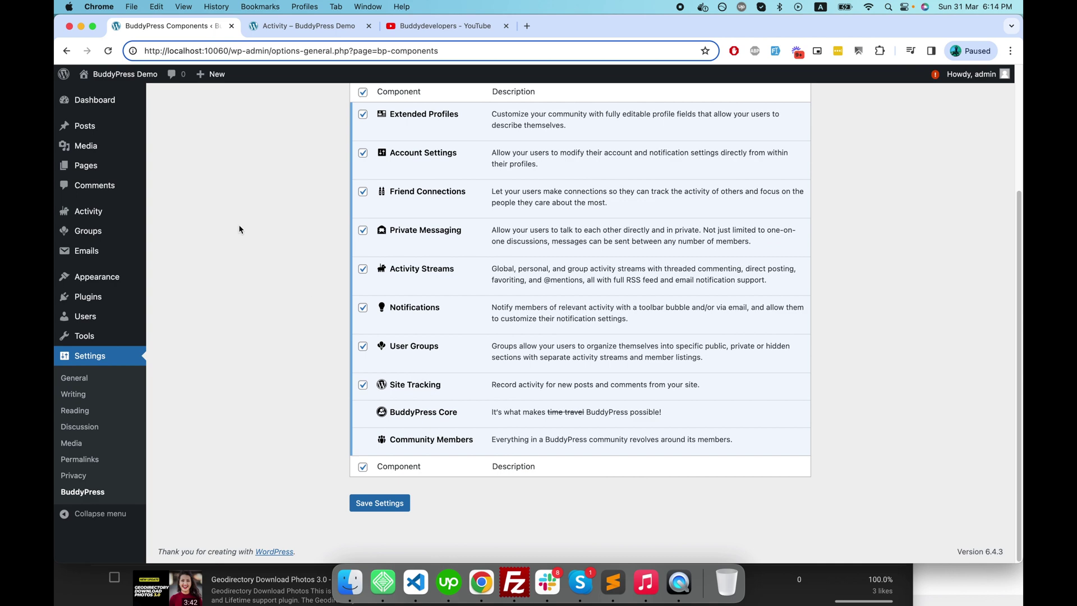
pyautogui.click(316, 26)
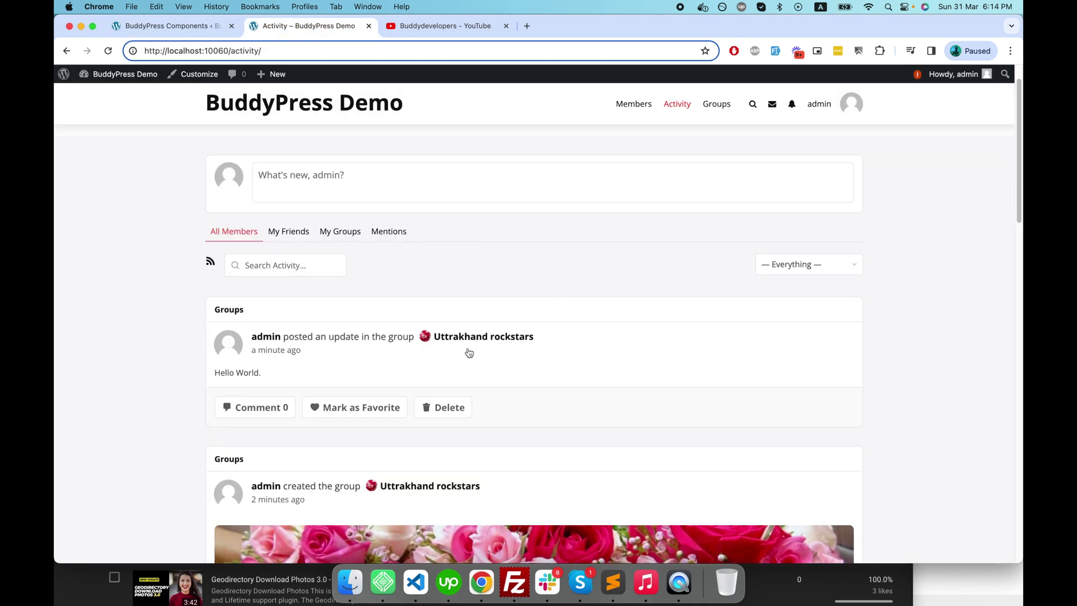
pyautogui.scroll(-5, 334, 422)
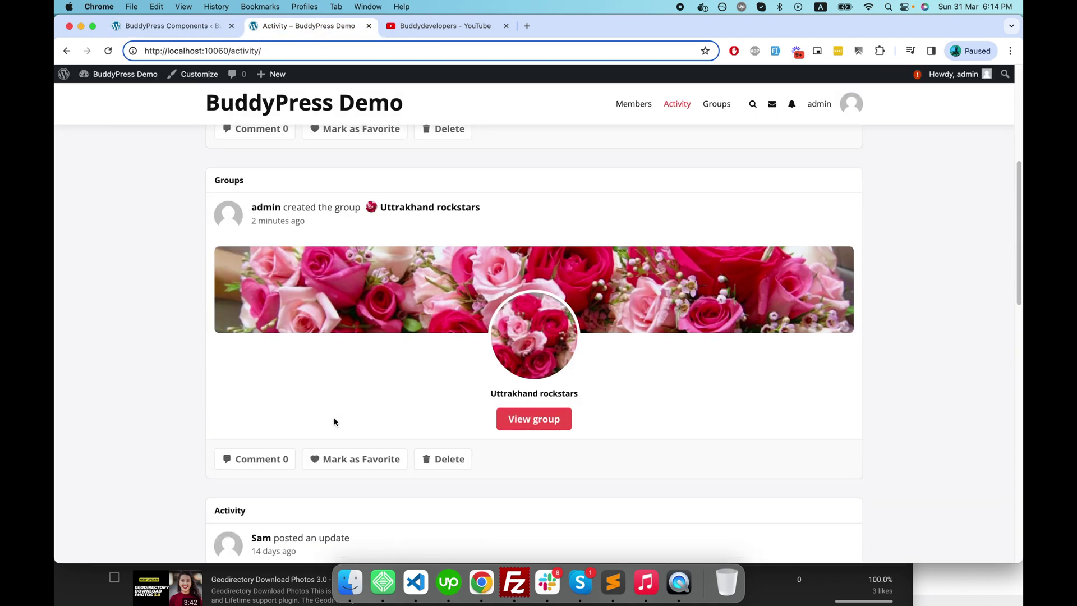
pyautogui.scroll(4, 334, 421)
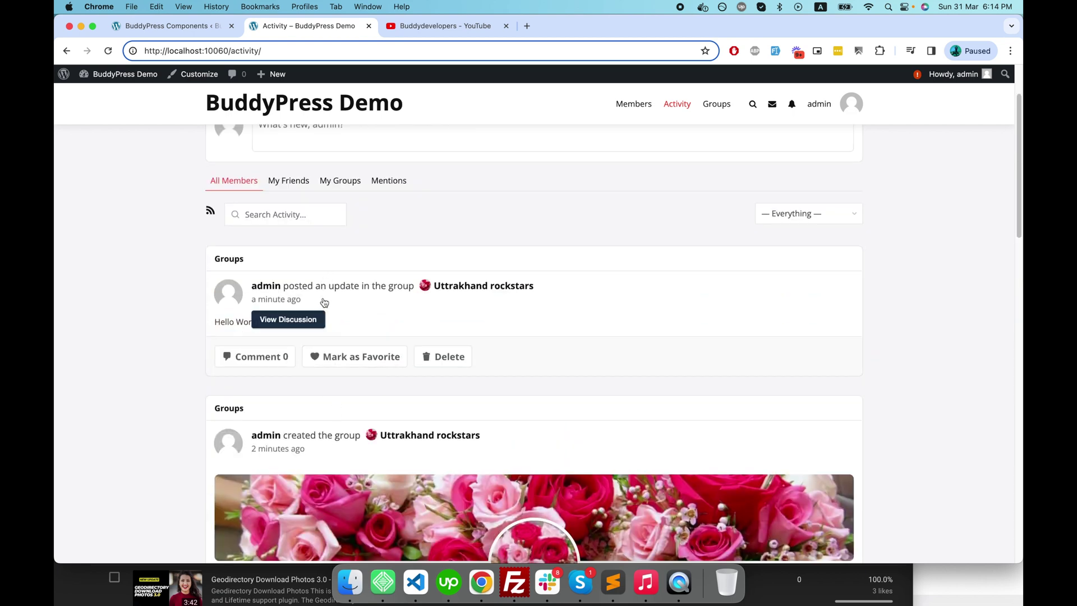
pyautogui.click(170, 25)
pyautogui.moveTo(101, 133)
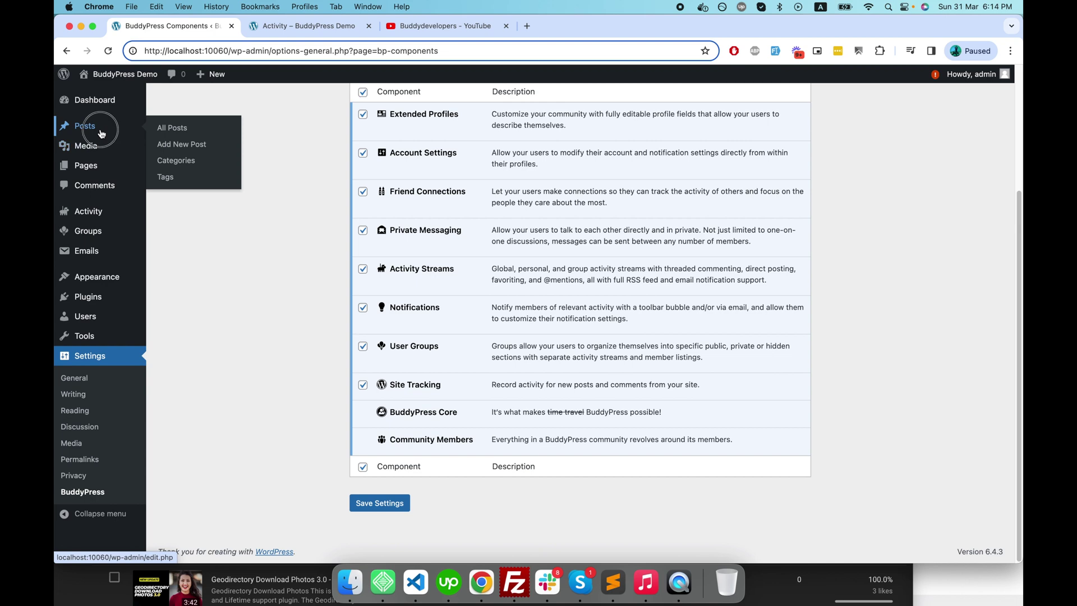
pyautogui.click(280, 257)
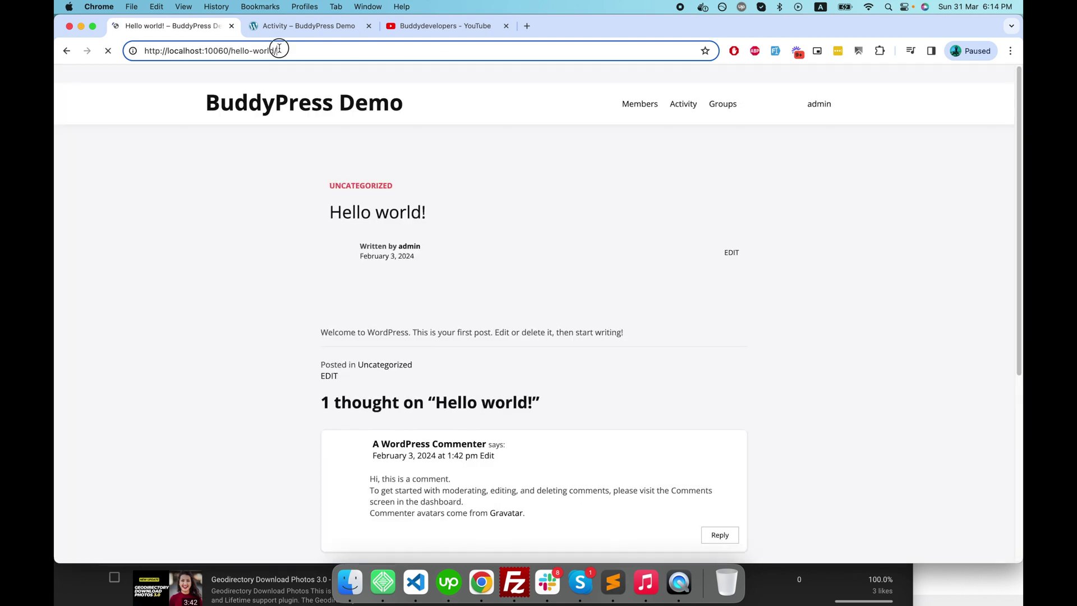
# Open the Hello world! post in a separate login session tab.
pyautogui.click(279, 49)
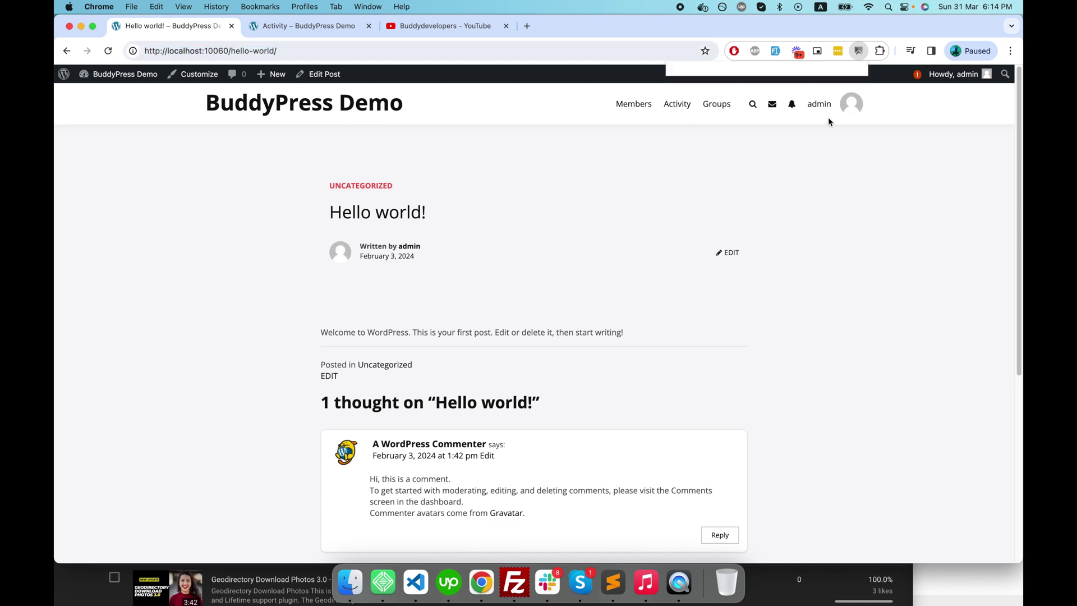
pyautogui.click(842, 171)
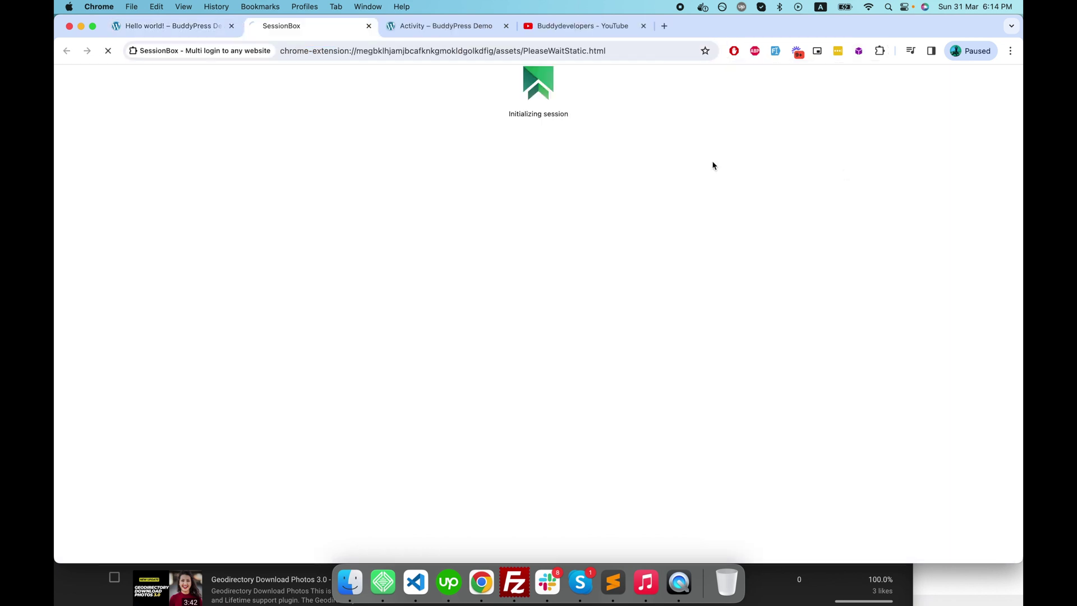
pyautogui.moveTo(317, 26); pyautogui.dragTo(428, 26)
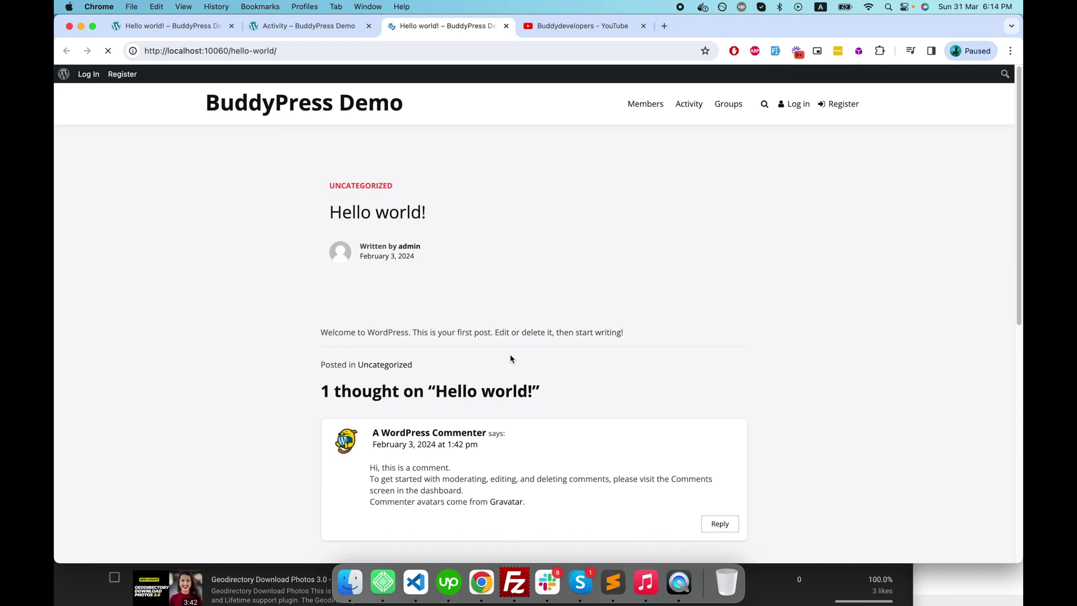
pyautogui.scroll(-5, 510, 356)
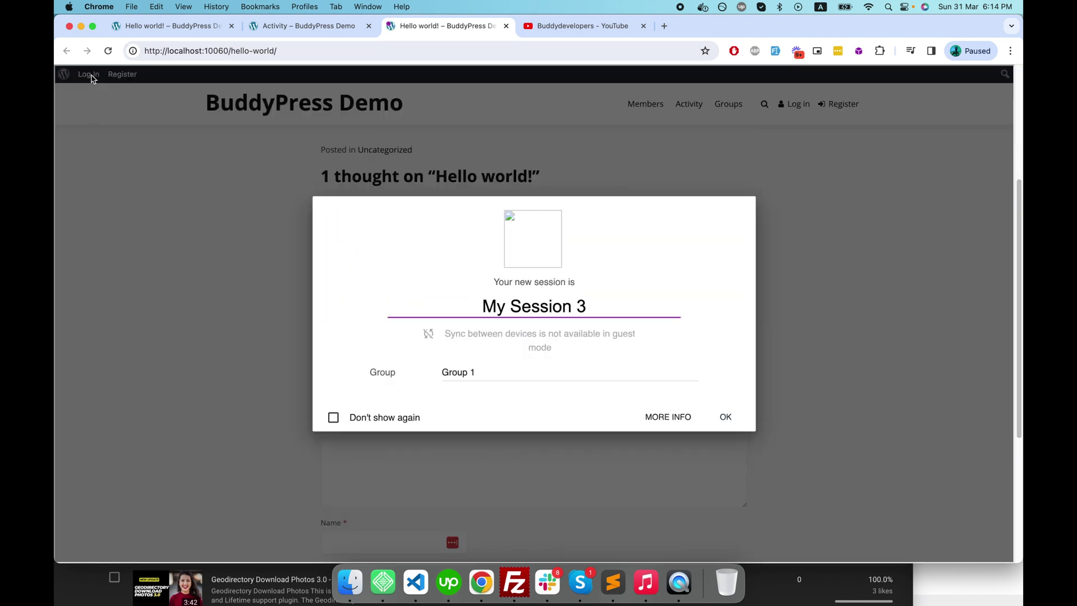
# Log in with the member's saved Chrome login and go to the Leave a Reply comment box.
pyautogui.click(729, 419)
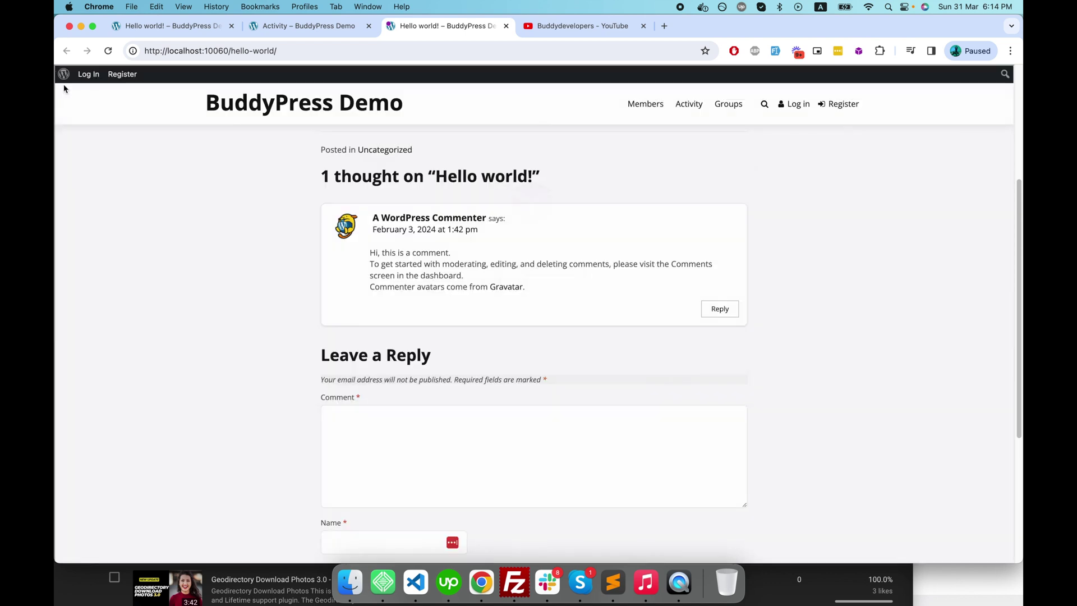
pyautogui.click(89, 75)
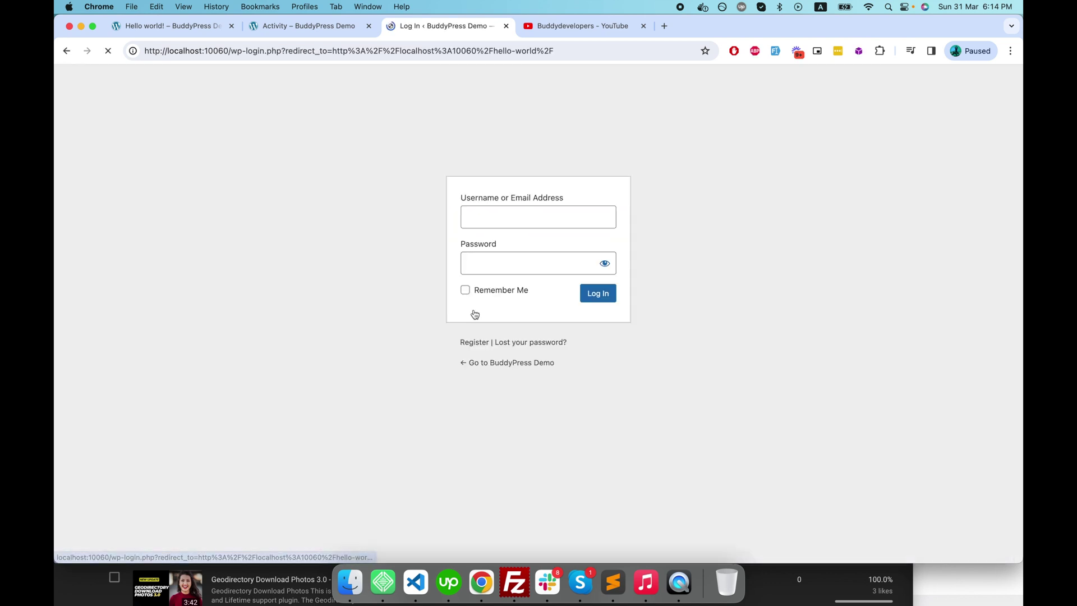
pyautogui.click(528, 220)
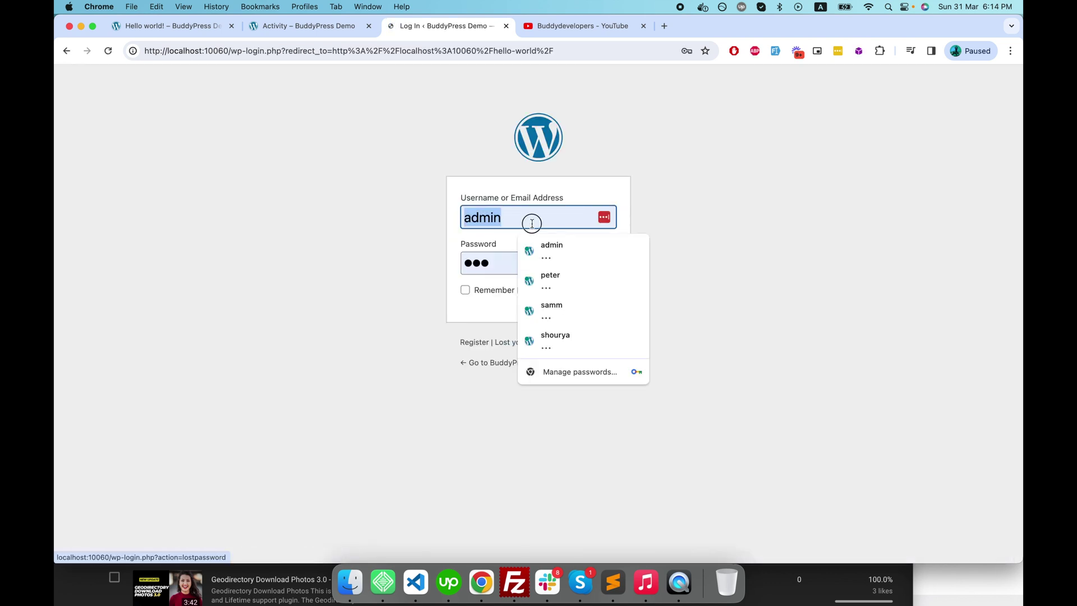
pyautogui.click(574, 286)
pyautogui.click(602, 295)
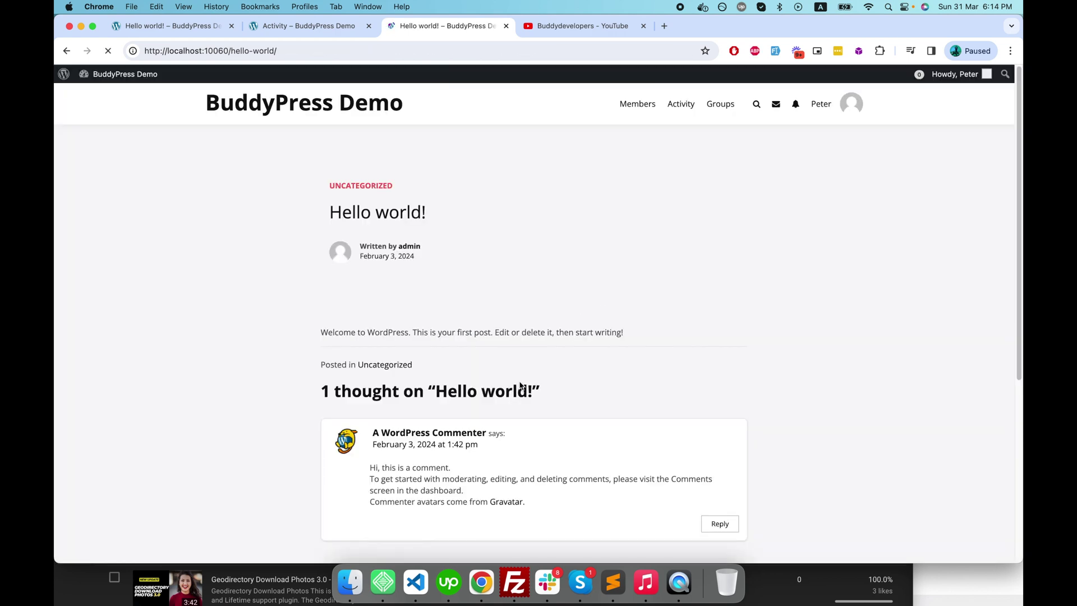
pyautogui.scroll(-5, 509, 449)
pyautogui.click(484, 408)
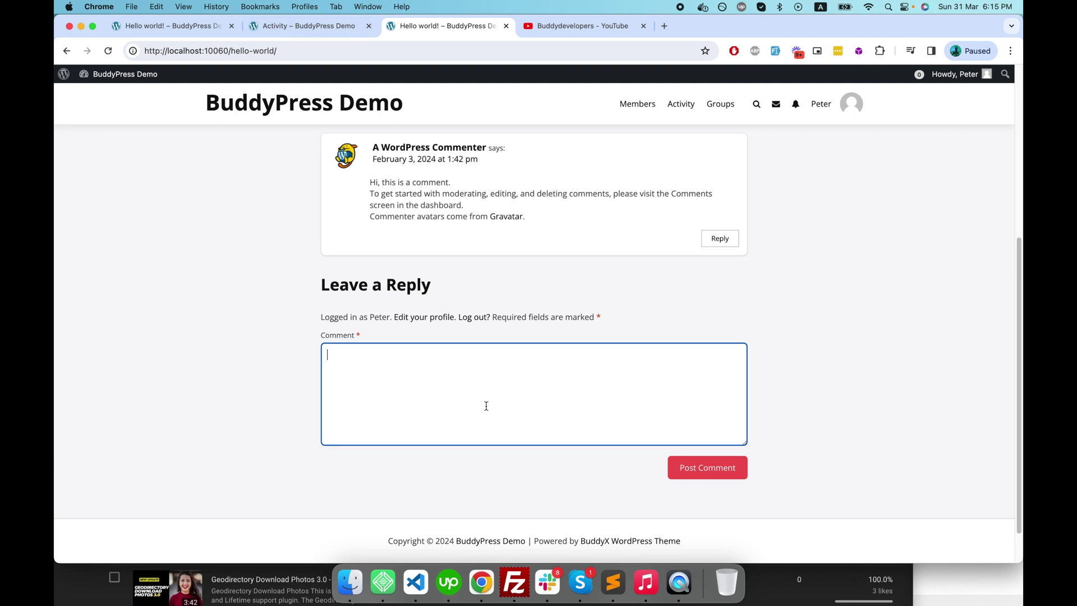
# Post the comment 'Nice' on the Hello world! post as the member.
pyautogui.write('N')
pyautogui.press('BackSpace')
pyautogui.write('Nice')
pyautogui.click(711, 468)
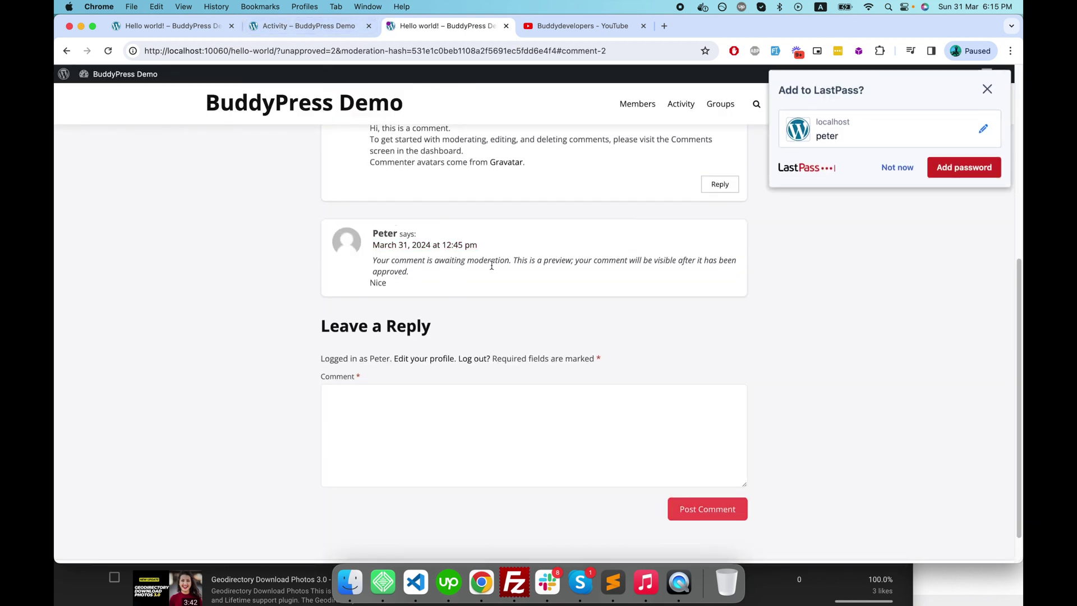
# Reload the admin's activity stream to show 1 pending comment.
pyautogui.click(313, 25)
pyautogui.click(310, 50)
pyautogui.press('Return')
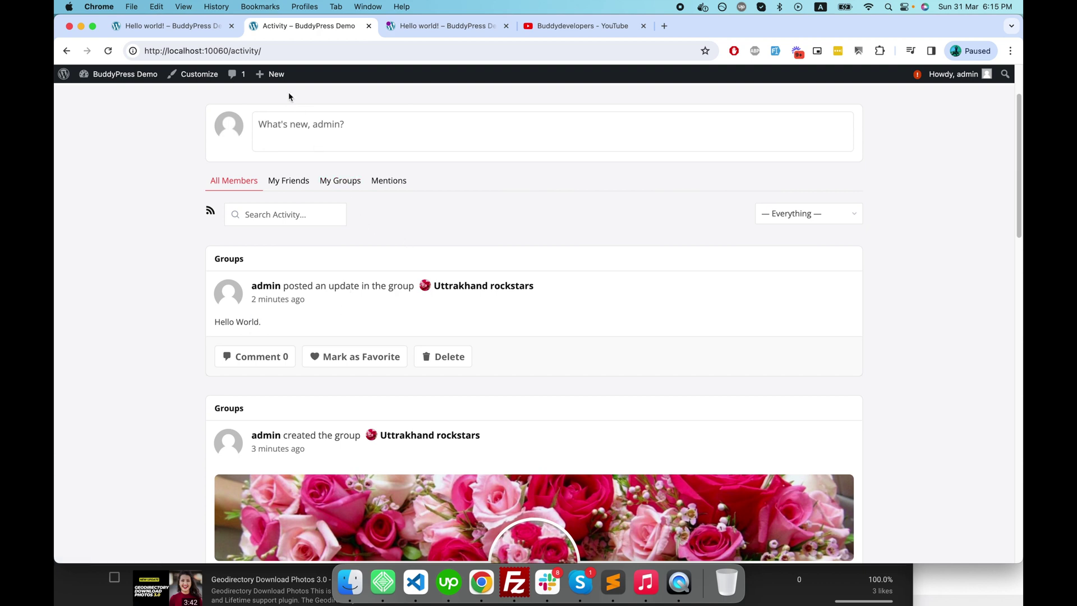
# Approve the member's pending 'Nice' comment in the Dashboard's Comments list.
pyautogui.click(206, 33)
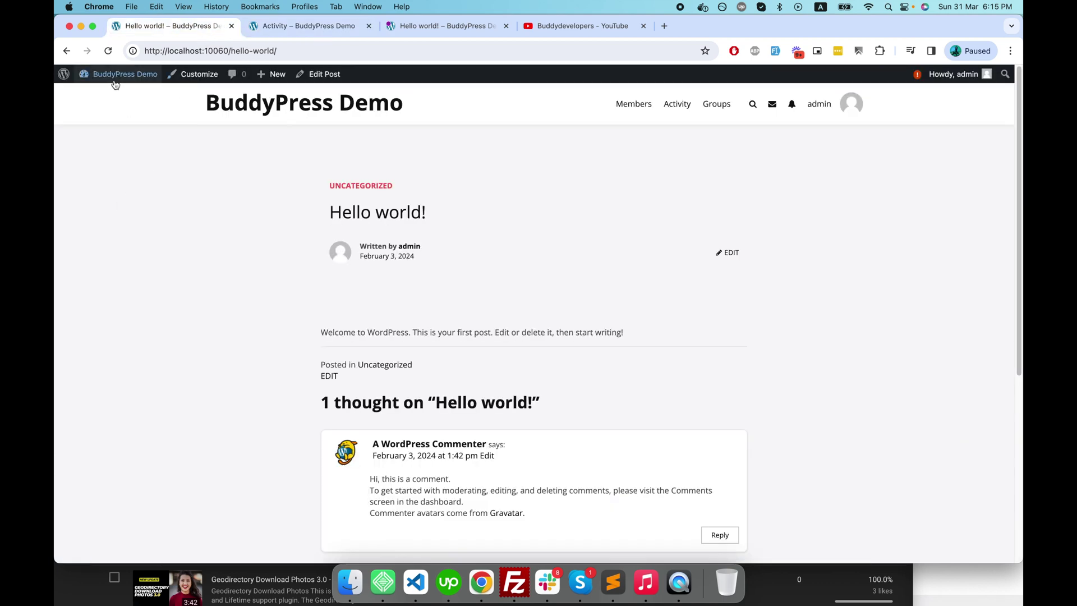
pyautogui.moveTo(119, 77)
pyautogui.click(114, 100)
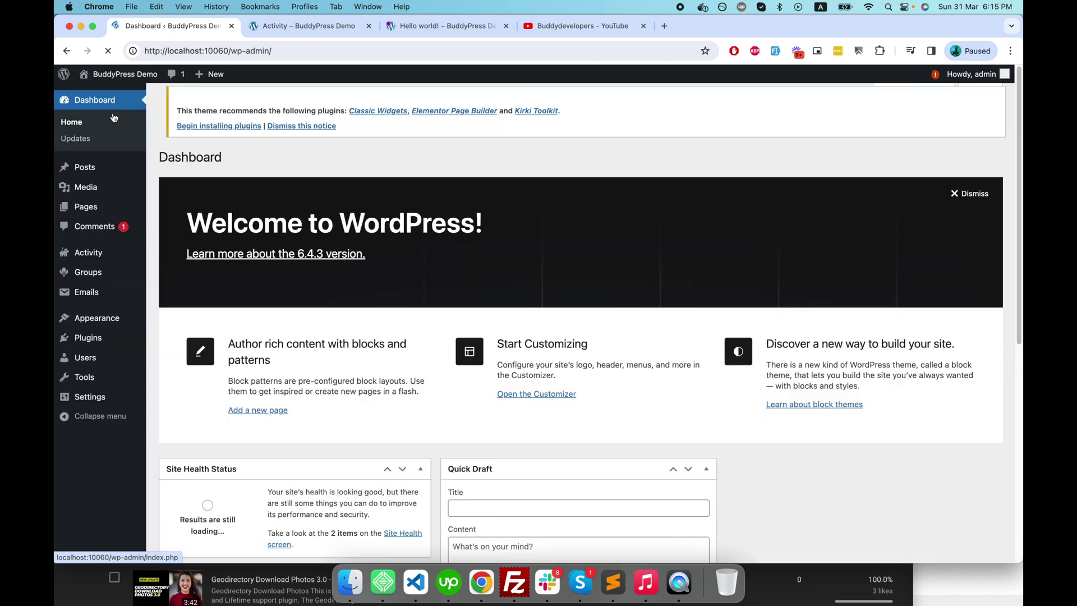
pyautogui.click(104, 232)
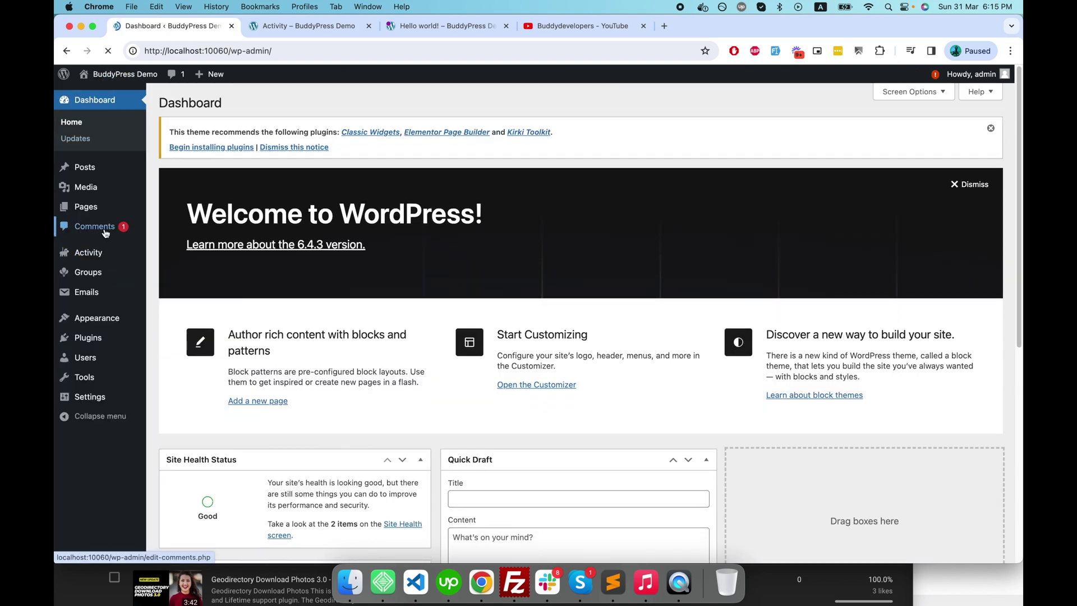
pyautogui.moveTo(276, 278)
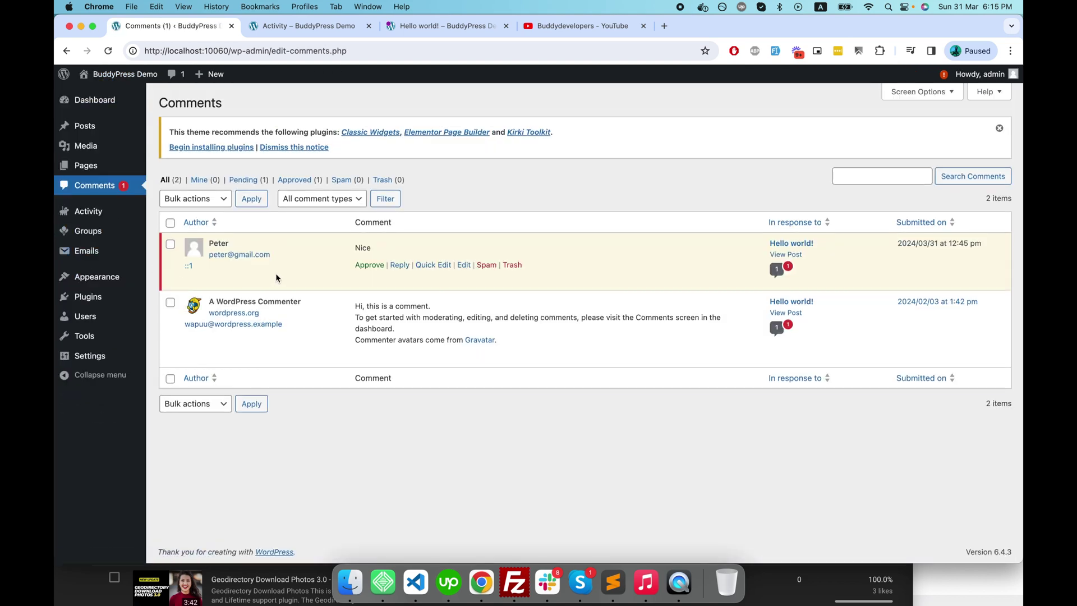
pyautogui.click(370, 266)
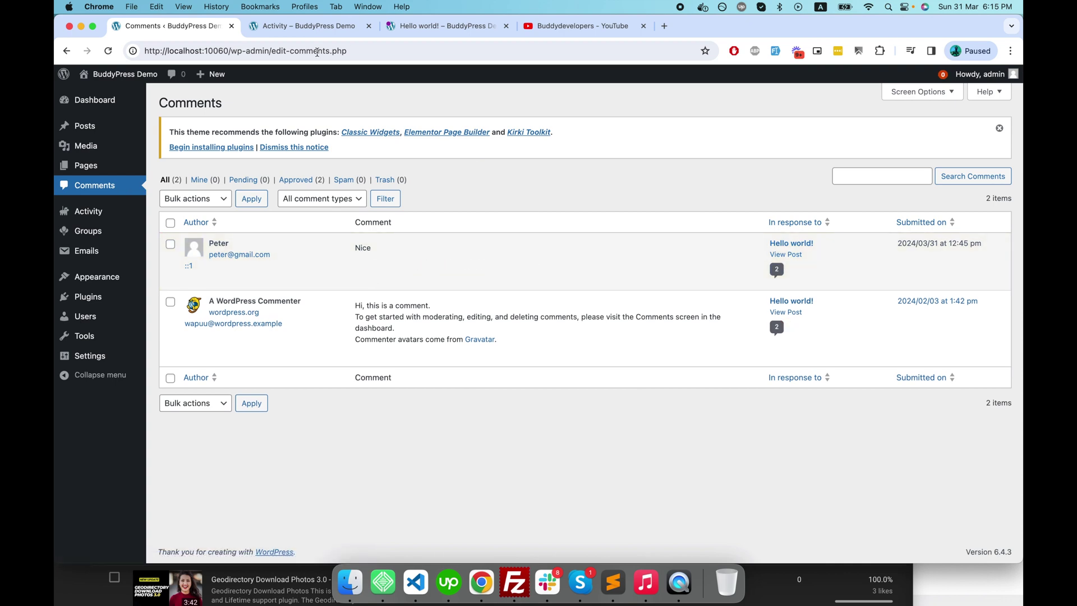
# Reload the activity stream to see the 'Nice' comment listed as a Blogs entry.
pyautogui.click(311, 27)
pyautogui.click(323, 49)
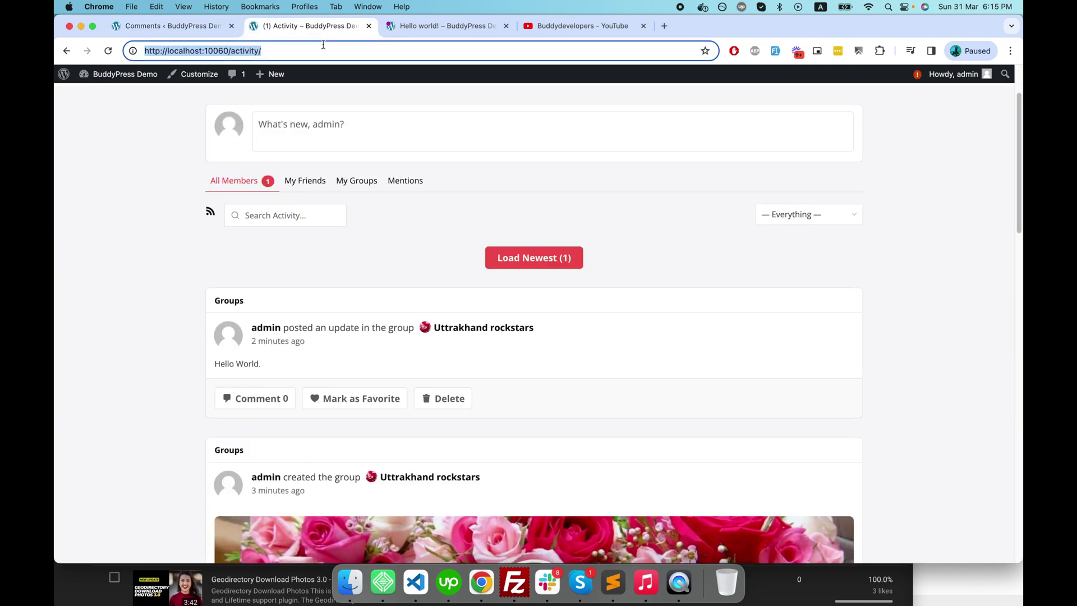
pyautogui.press('Return')
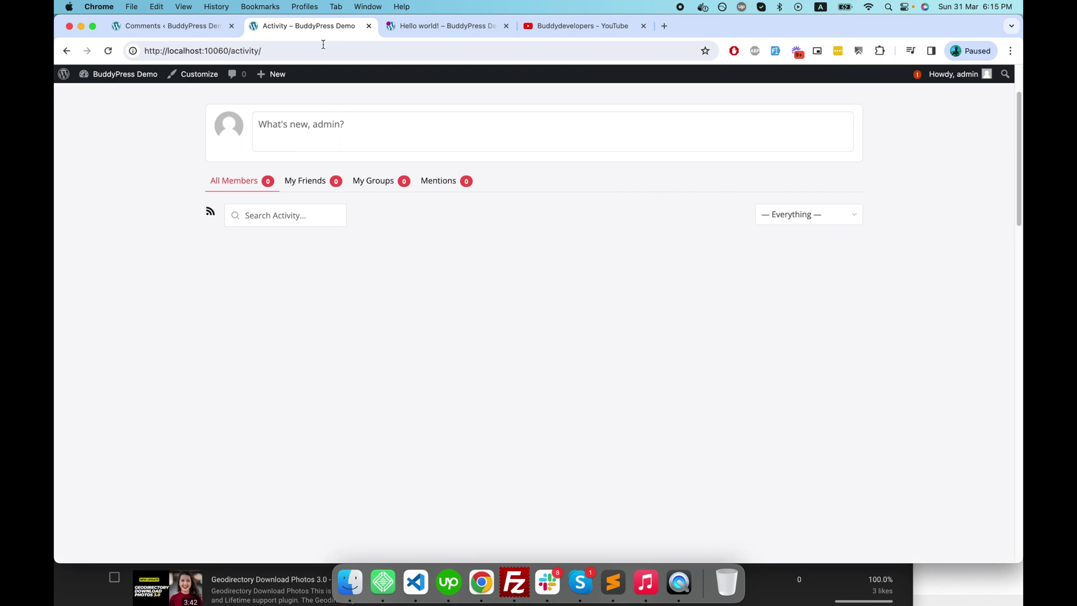
pyautogui.moveTo(373, 301)
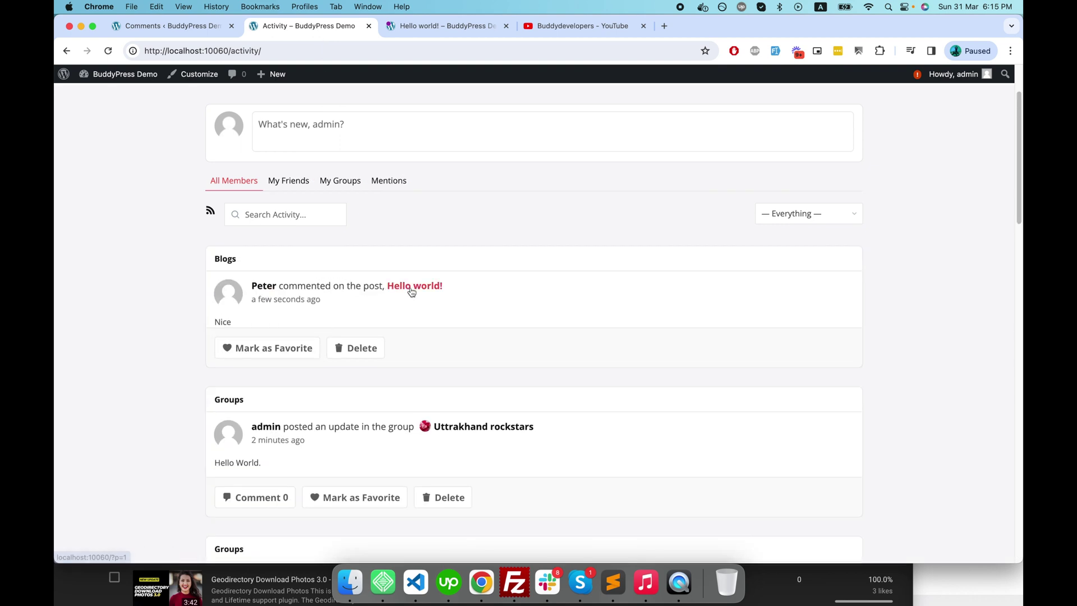
pyautogui.click(168, 26)
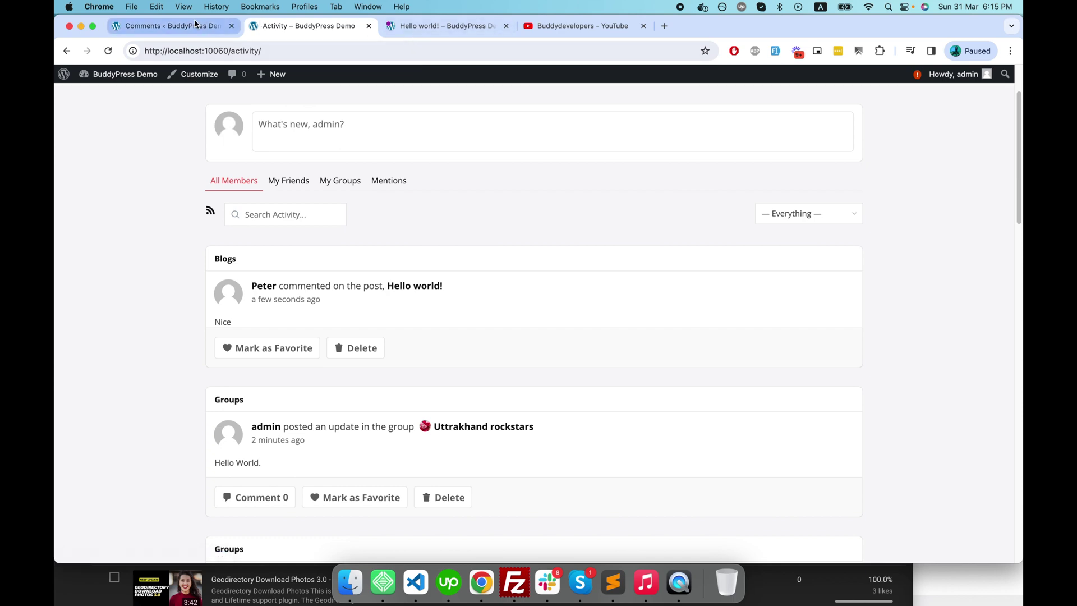
pyautogui.moveTo(80, 359)
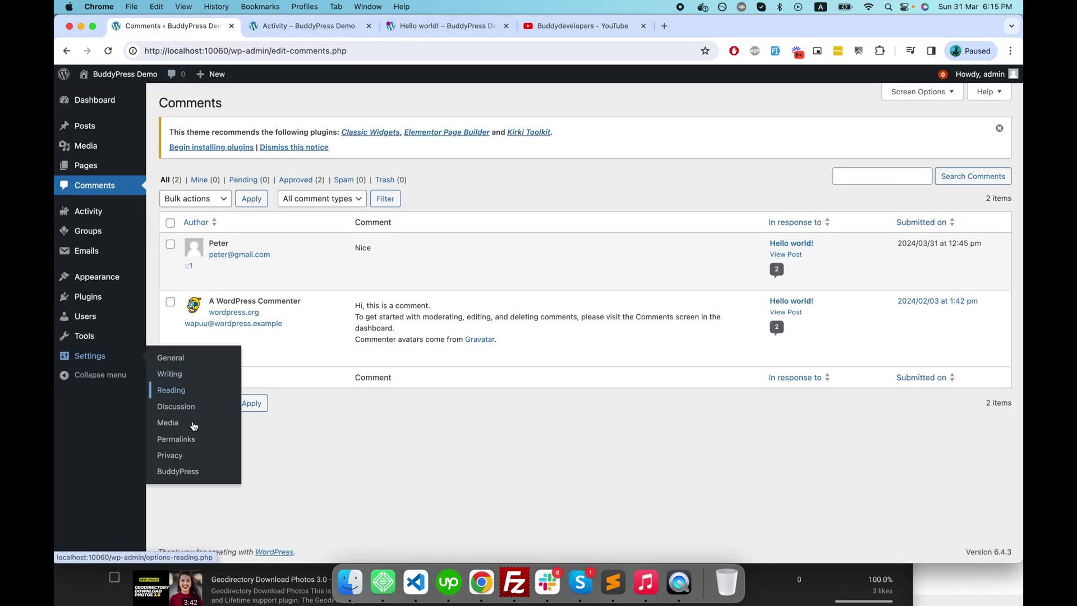
# Check the BuddyPress Components list: Site Tracking is checked and all 10 components are active.
pyautogui.click(184, 471)
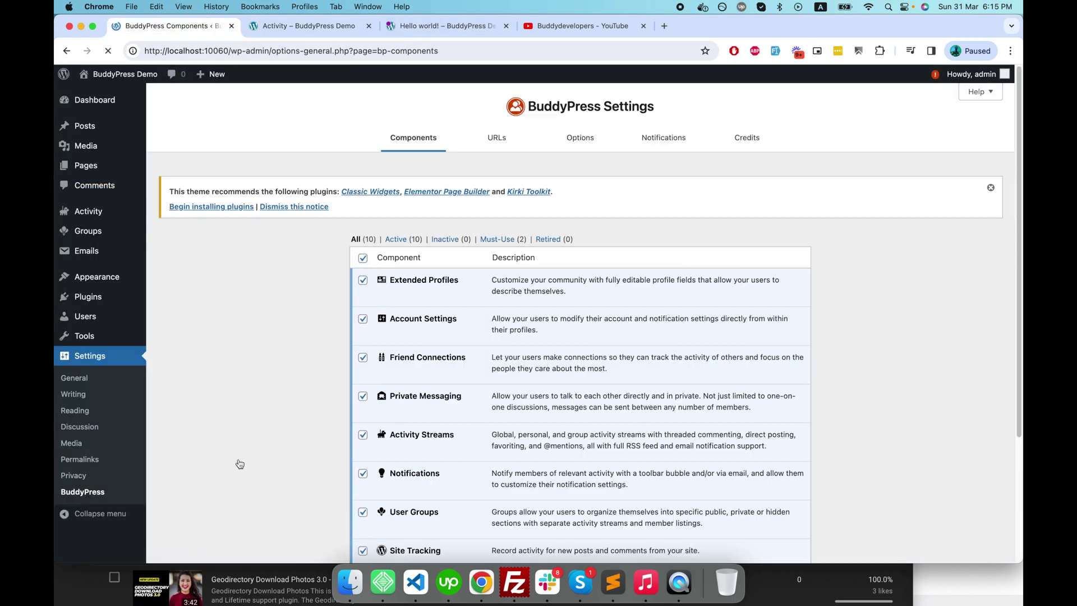
pyautogui.scroll(-5, 510, 468)
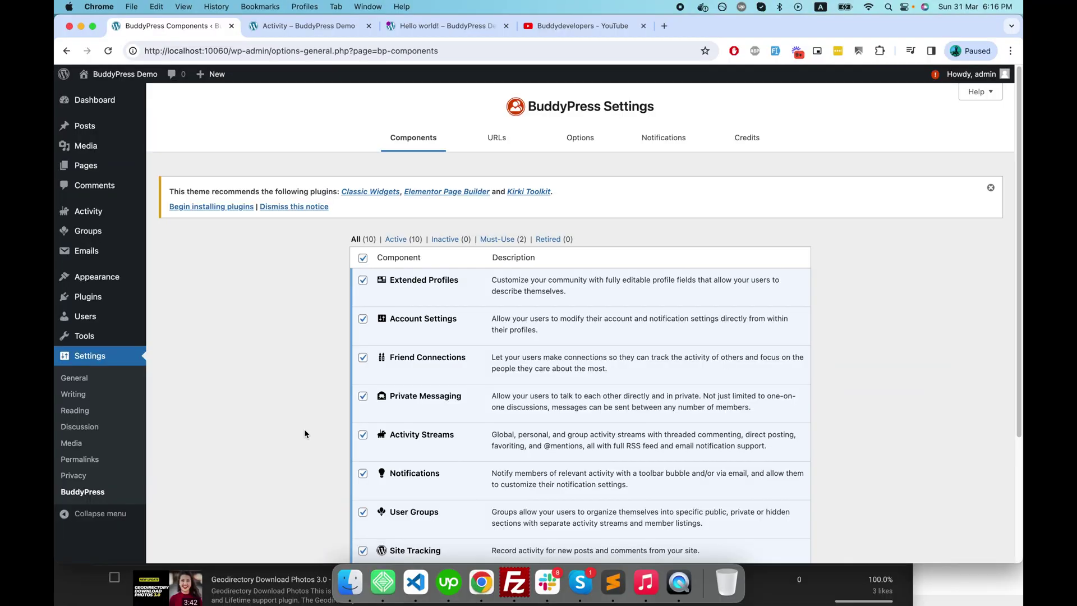
pyautogui.scroll(-5, 305, 434)
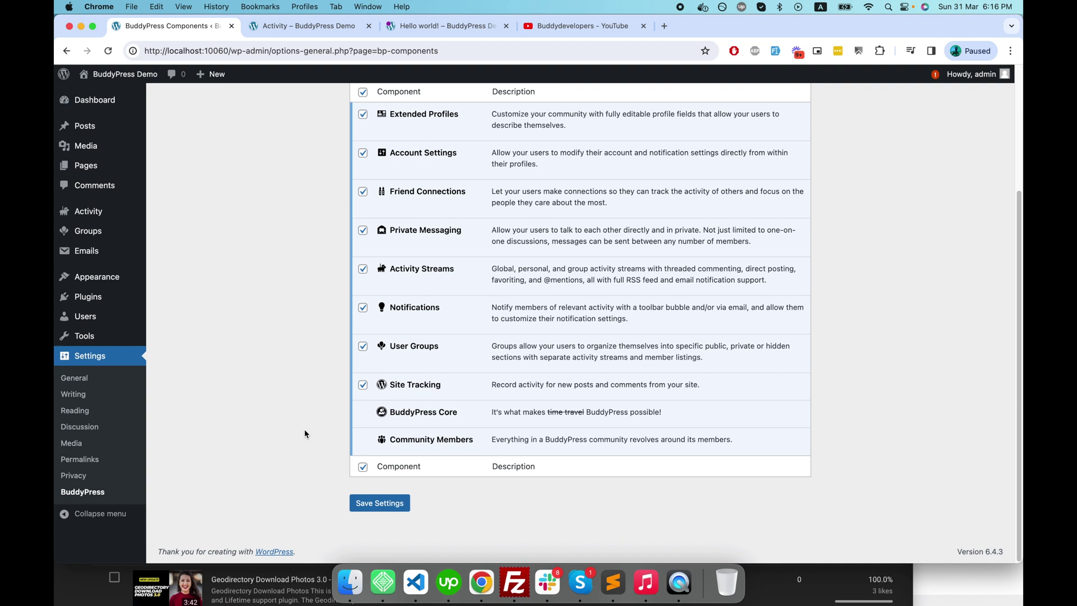
pyautogui.scroll(3, 304, 434)
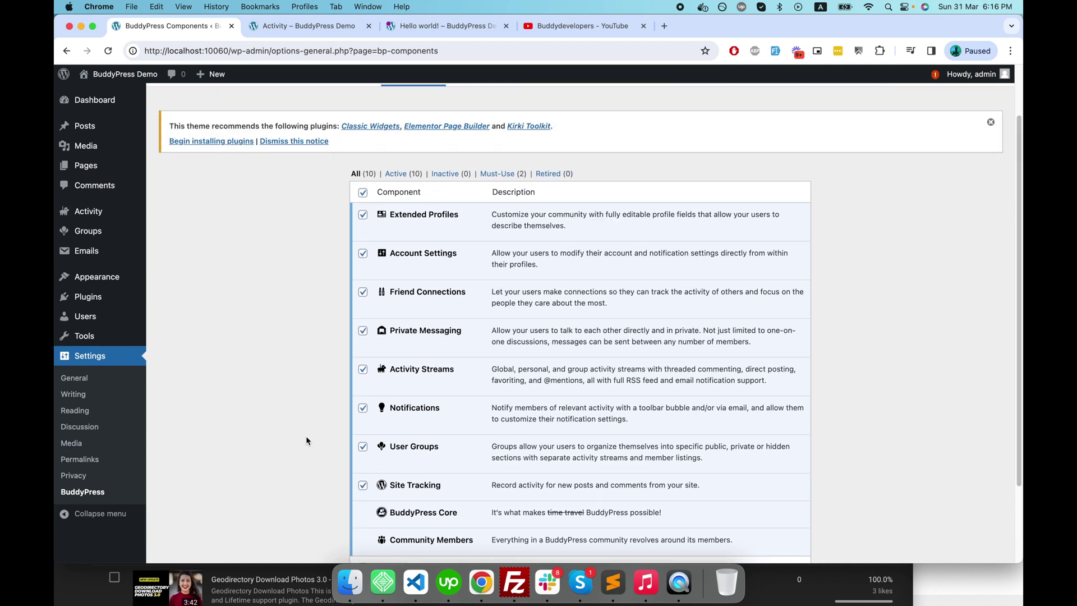
pyautogui.scroll(1, 307, 441)
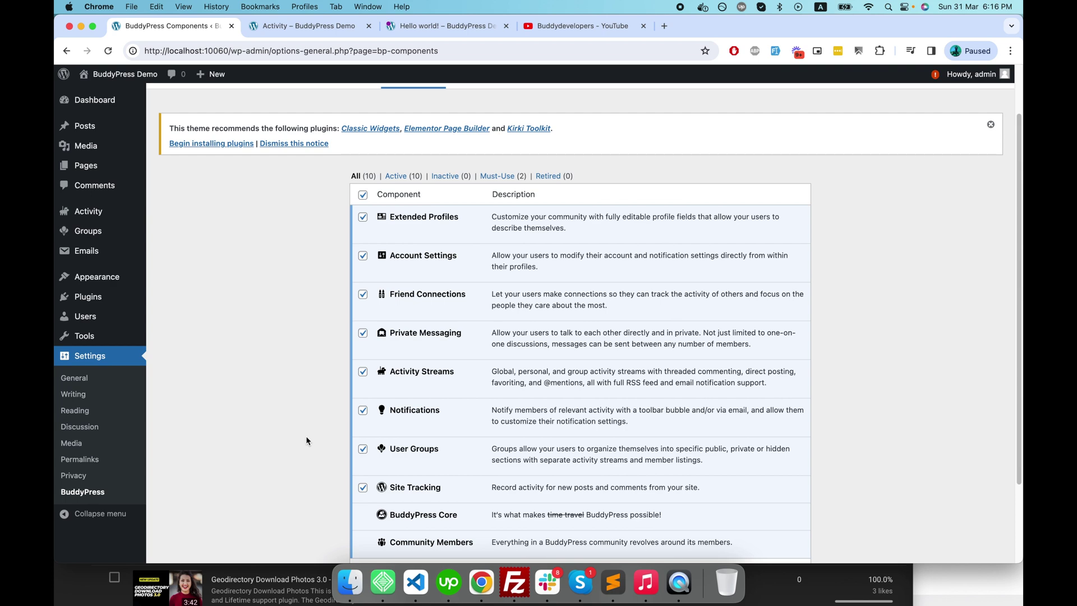
pyautogui.scroll(-4, 306, 441)
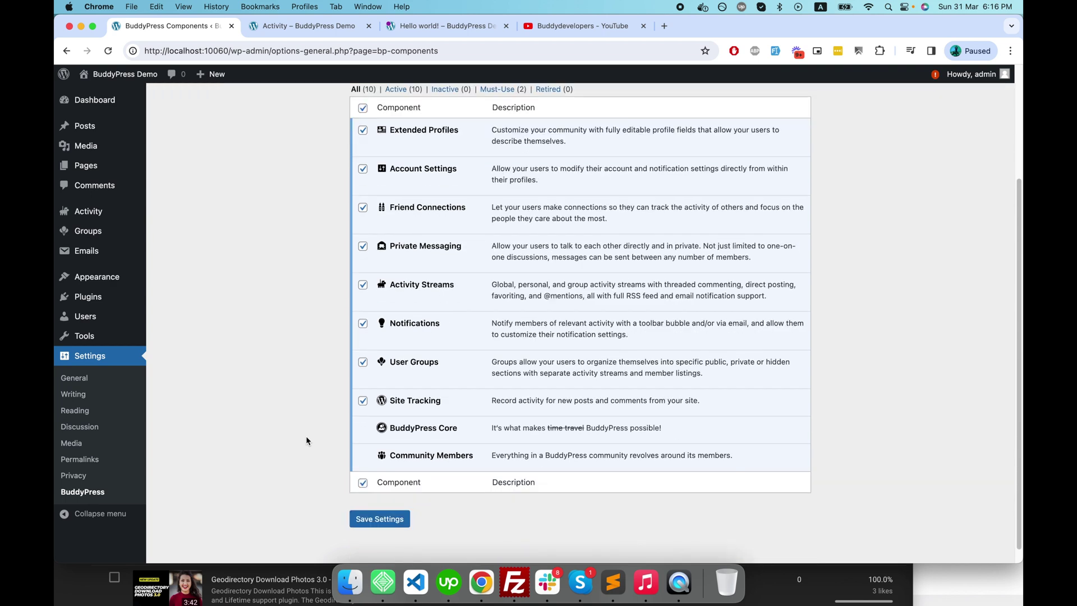
pyautogui.scroll(6, 307, 441)
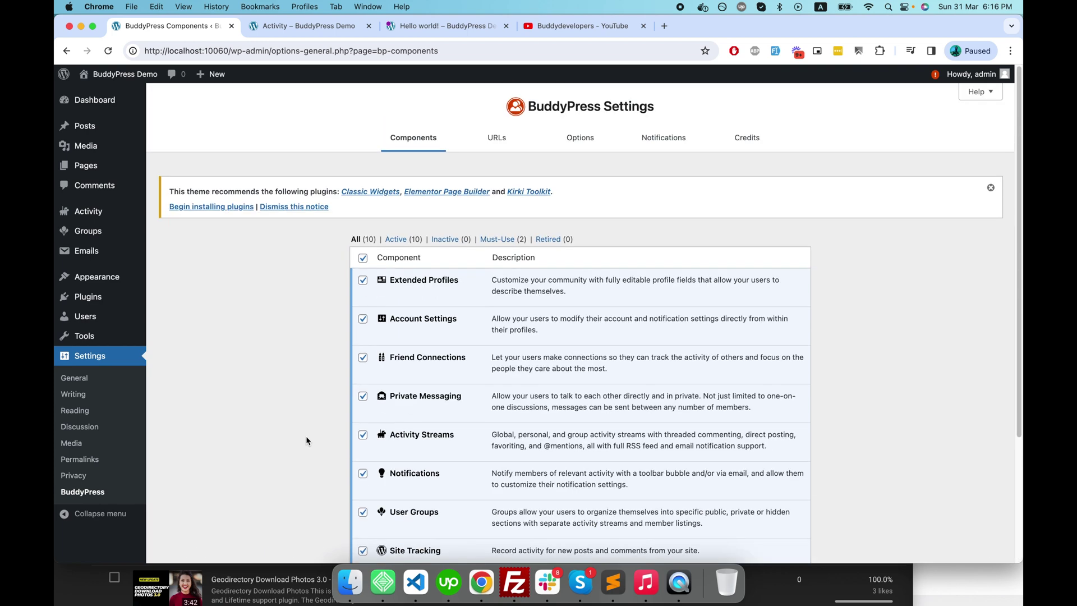